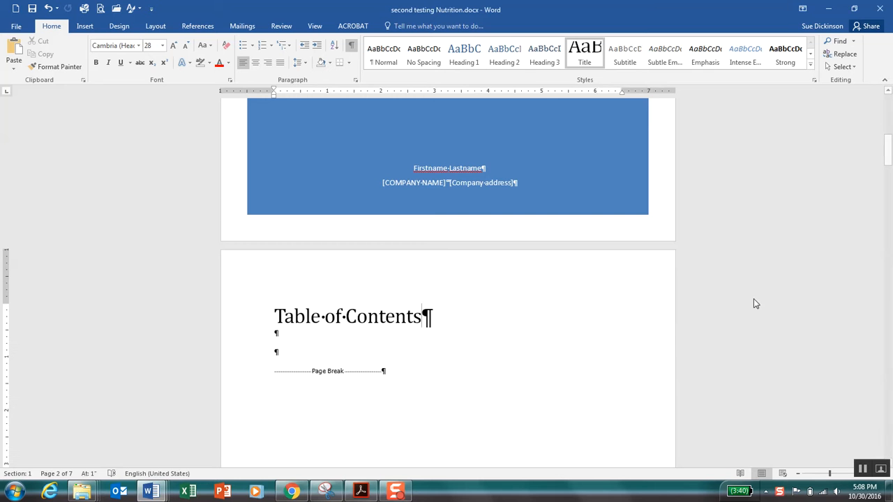
# Step: Look through the document from the cover page to the last page, noting the page and section breaks
pyautogui.scroll(-3, 692, 293)
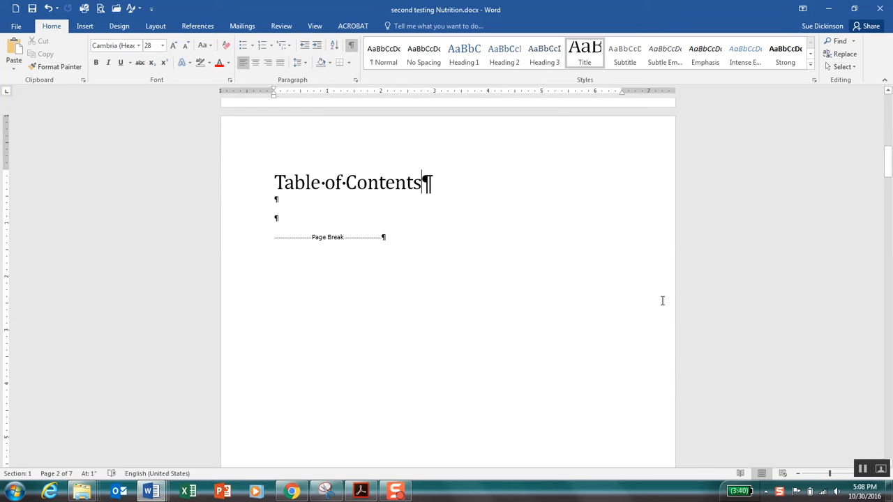
pyautogui.scroll(3, 663, 301)
pyautogui.scroll(5, 661, 301)
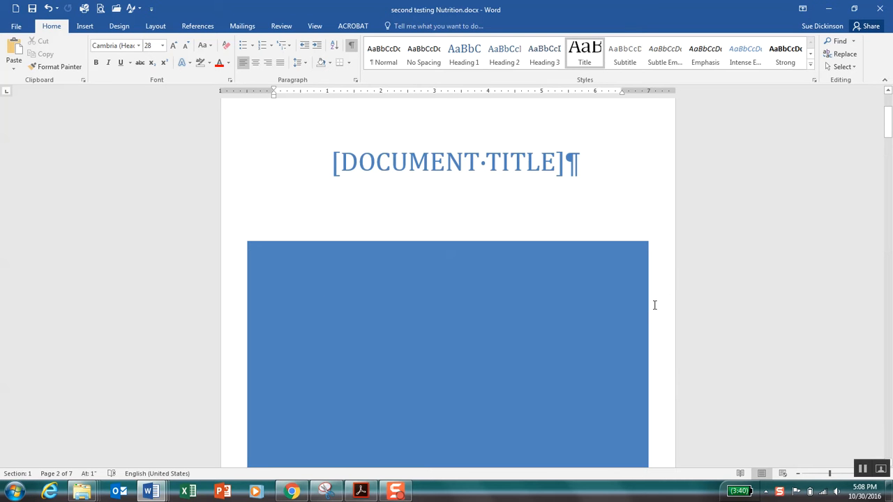
pyautogui.scroll(-1, 652, 301)
pyautogui.scroll(-10, 652, 300)
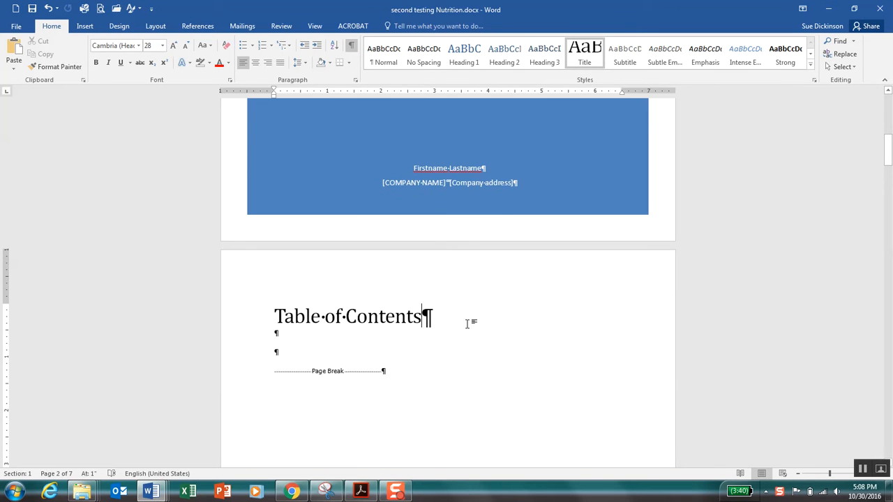
pyautogui.scroll(-12, 467, 324)
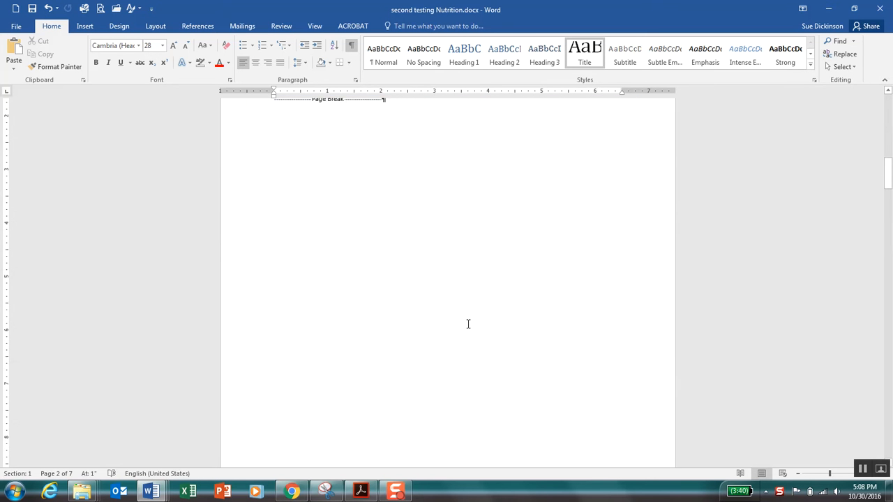
pyautogui.scroll(-4, 468, 327)
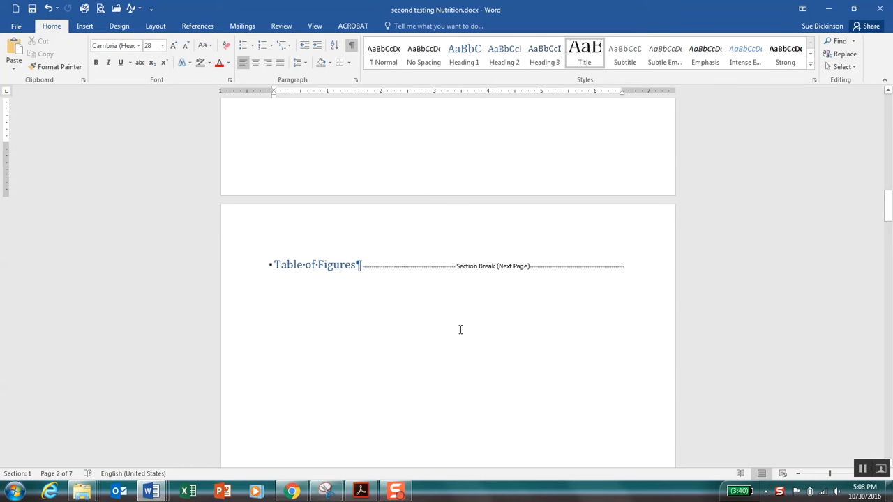
pyautogui.scroll(-1, 460, 330)
pyautogui.scroll(-20, 460, 329)
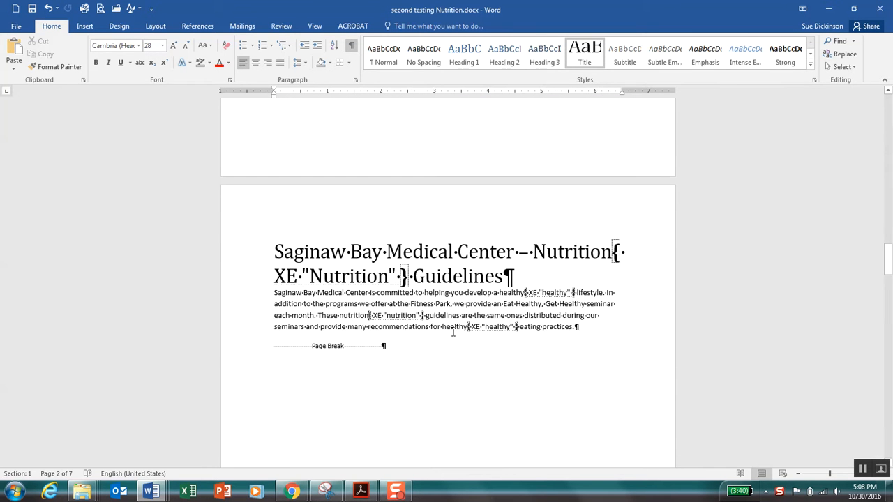
pyautogui.scroll(-20, 453, 333)
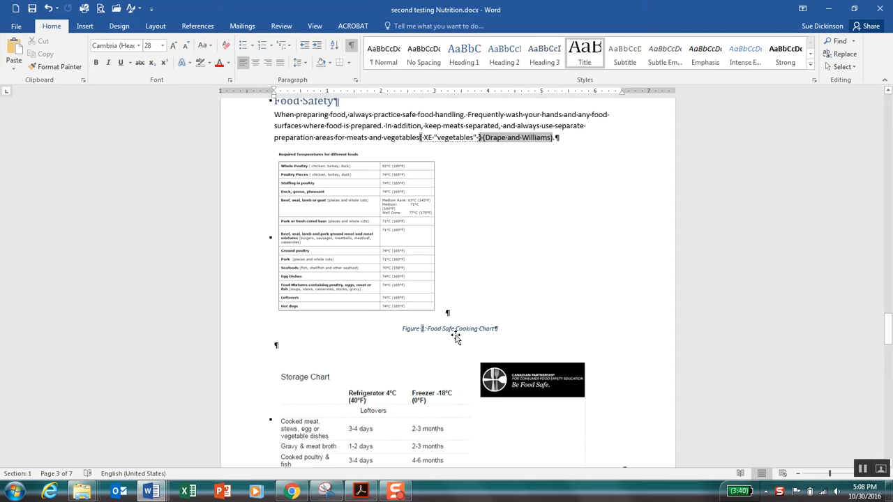
pyautogui.scroll(-20, 457, 336)
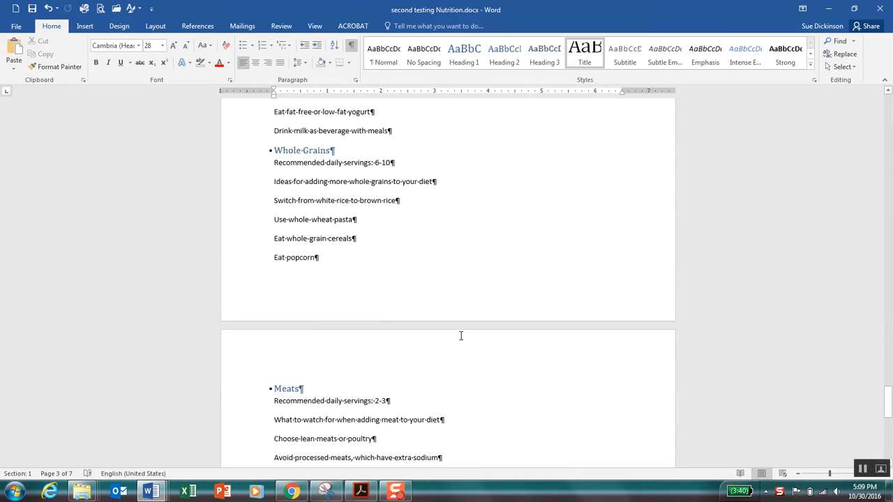
pyautogui.scroll(-5, 461, 336)
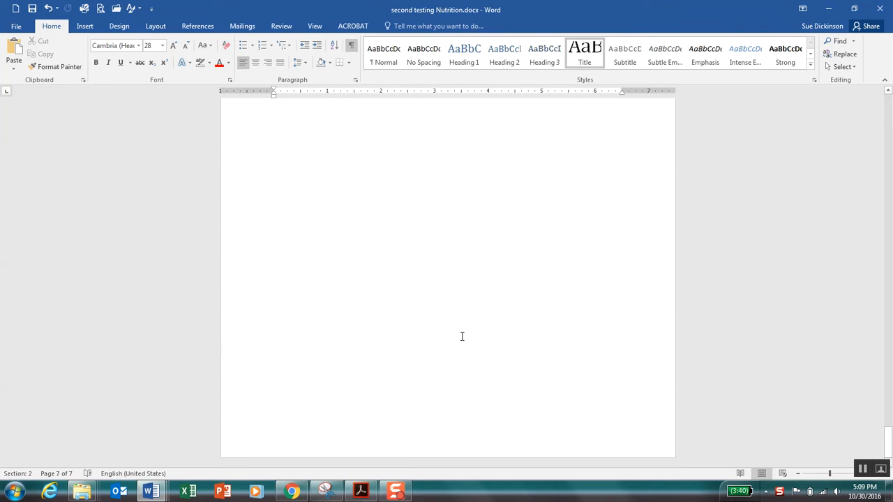
# Step: Go back through the document and examine the breaks on the Table of Contents and Table of Figures pages
pyautogui.scroll(5, 462, 336)
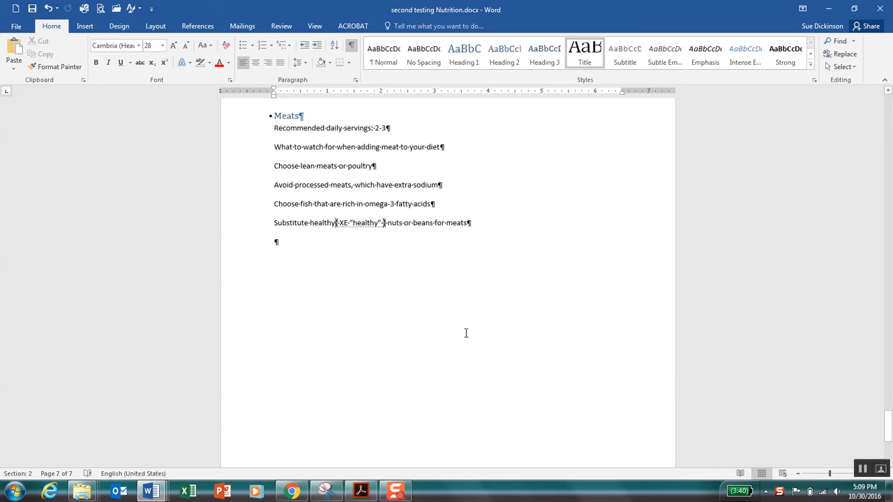
pyautogui.scroll(15, 466, 333)
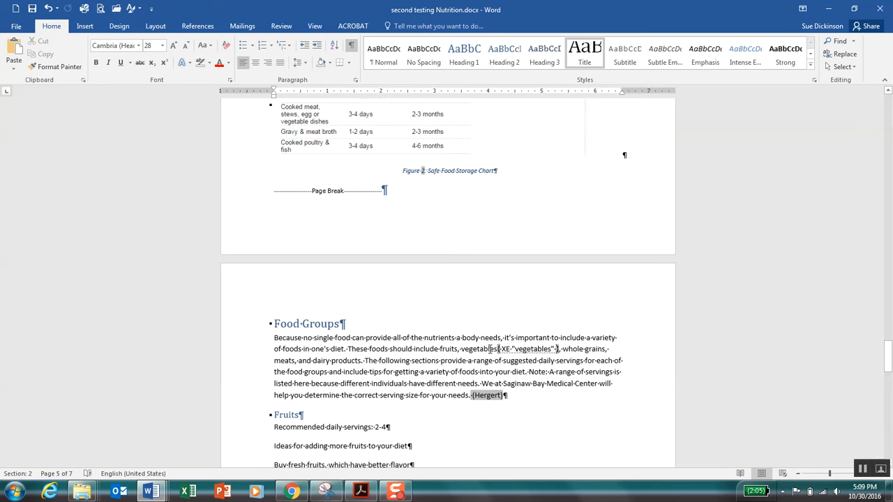
pyautogui.scroll(12, 462, 305)
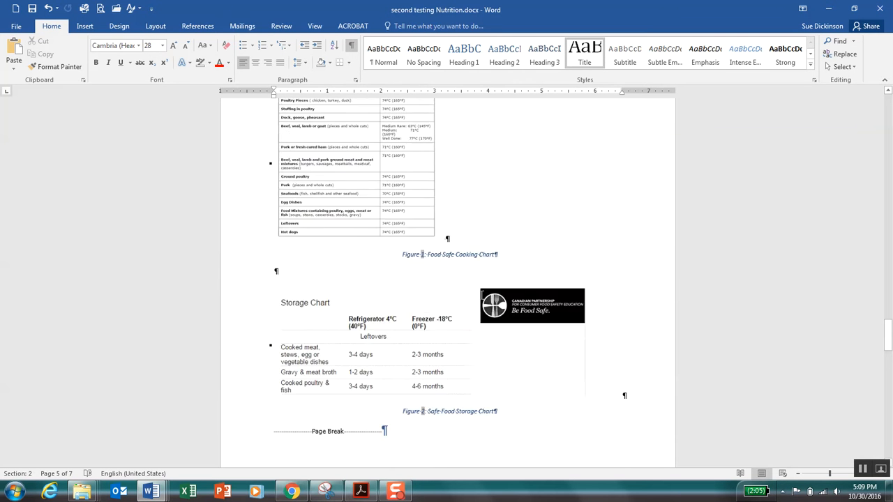
pyautogui.scroll(15, 487, 296)
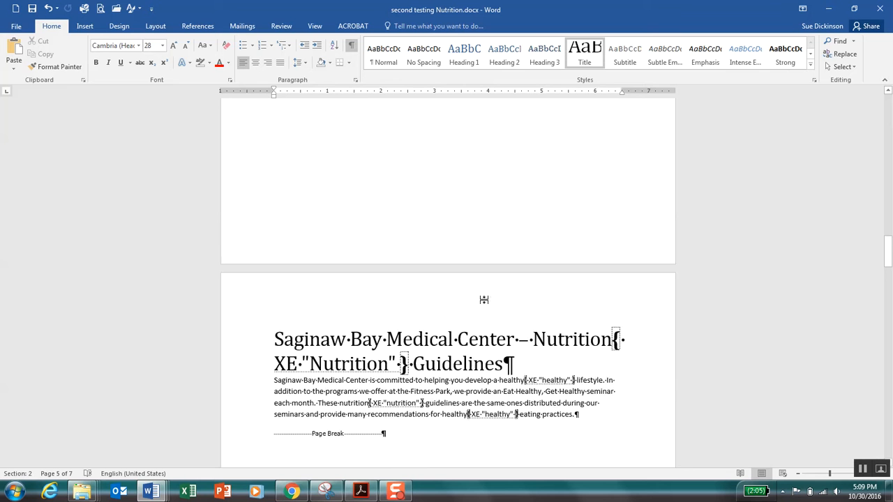
pyautogui.scroll(15, 485, 302)
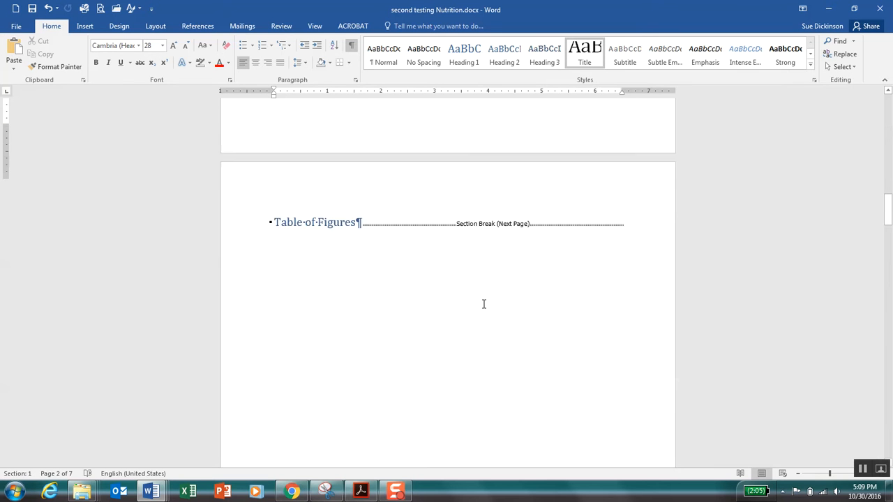
pyautogui.scroll(3, 483, 305)
pyautogui.scroll(15, 483, 304)
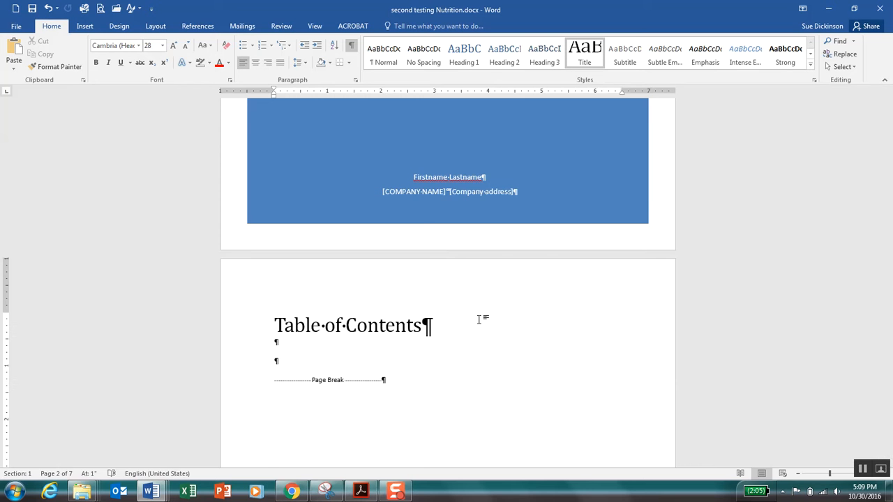
pyautogui.scroll(-5, 480, 320)
pyautogui.scroll(-3, 479, 320)
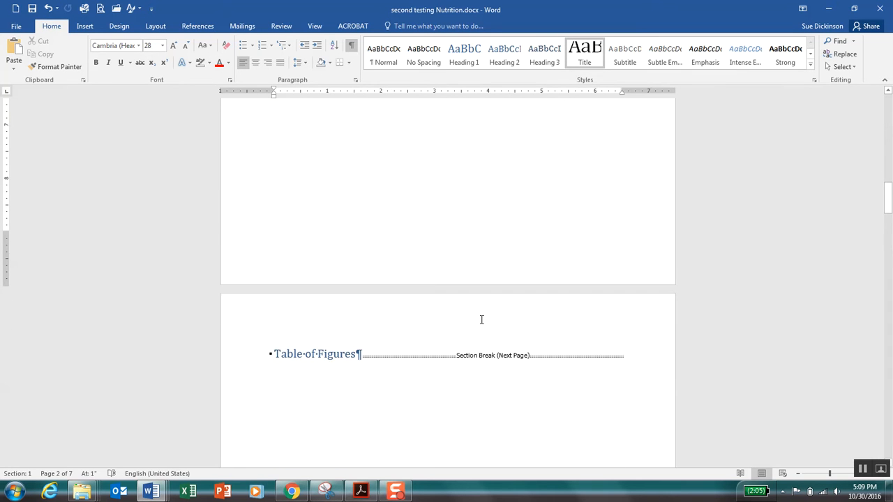
pyautogui.scroll(5, 482, 319)
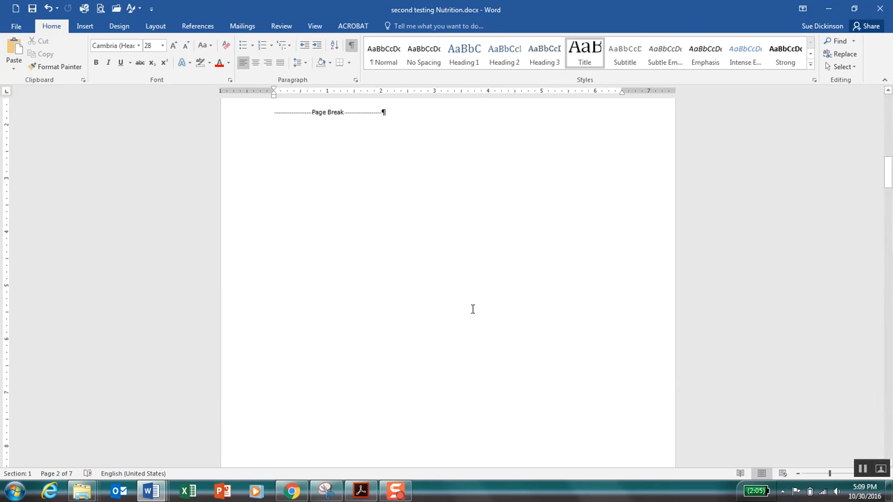
pyautogui.scroll(-5, 471, 309)
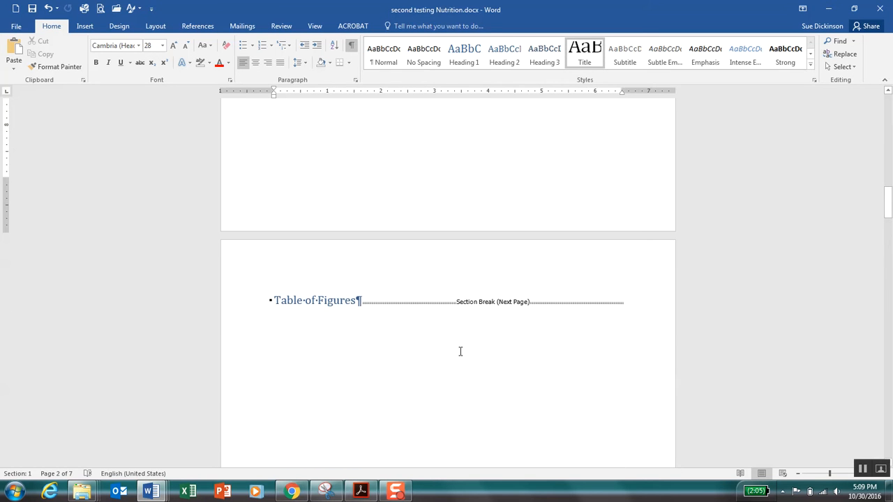
# Step: Replace the section break after the "Table of Figures" heading with a page break
pyautogui.click(363, 303)
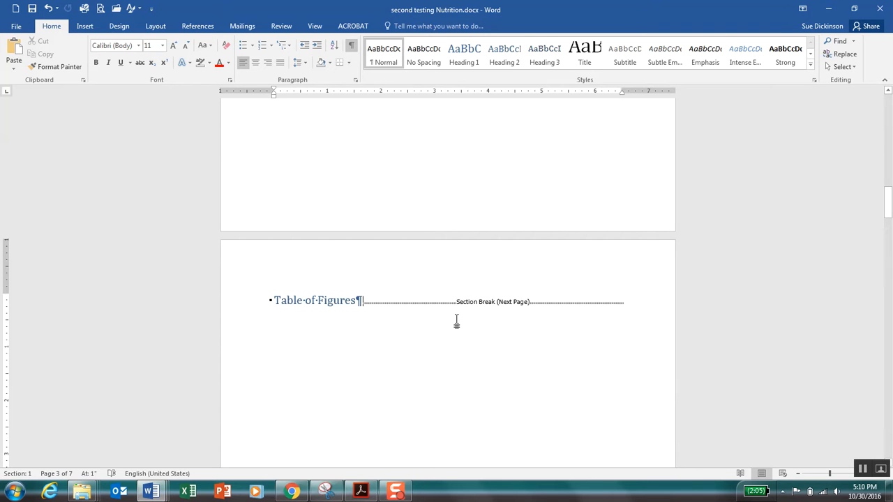
pyautogui.press('Delete')
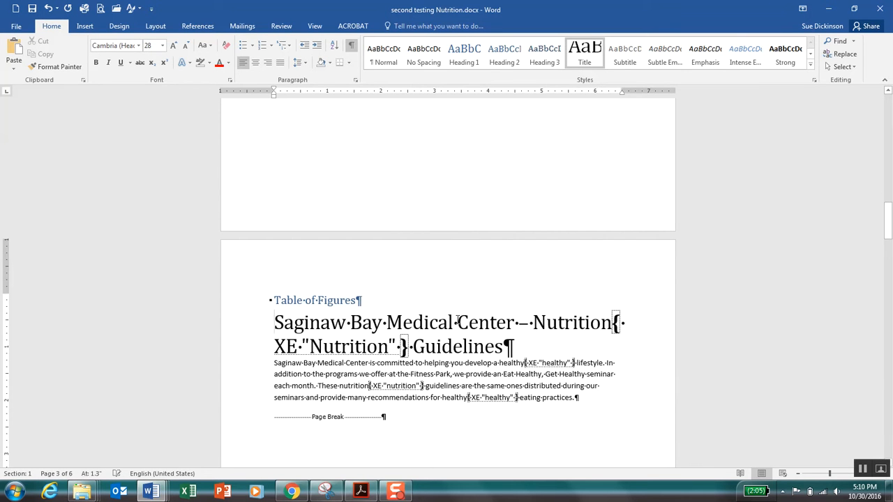
pyautogui.click(396, 300)
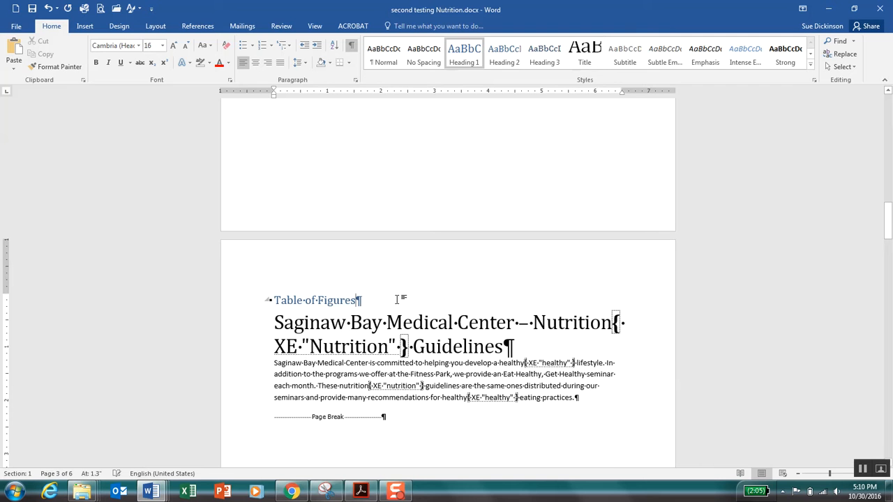
pyautogui.hotkey('ctrl', 'Return')
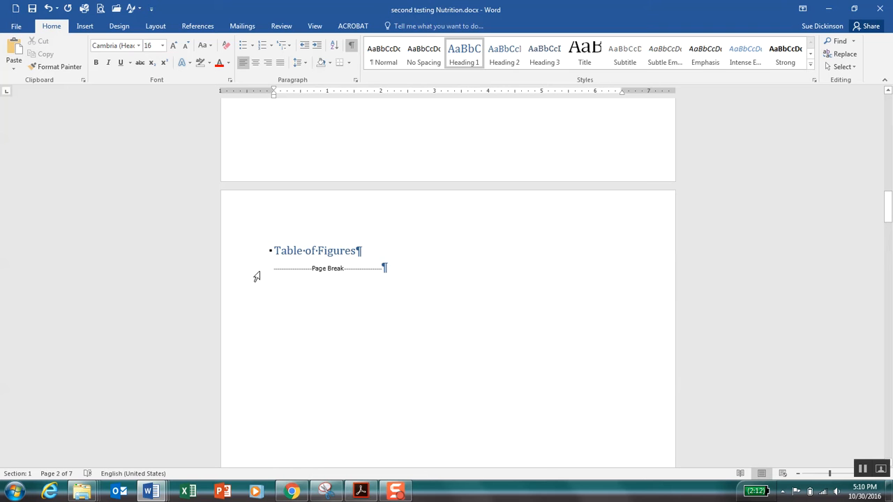
# Step: Insert a Next Page section break directly before the page break under the "Table of Figures" heading
pyautogui.click(256, 276)
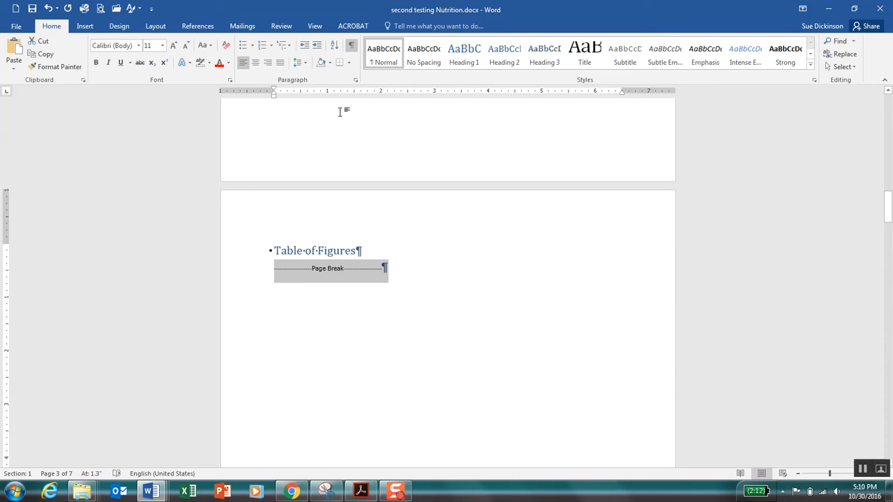
pyautogui.click(155, 28)
pyautogui.click(140, 41)
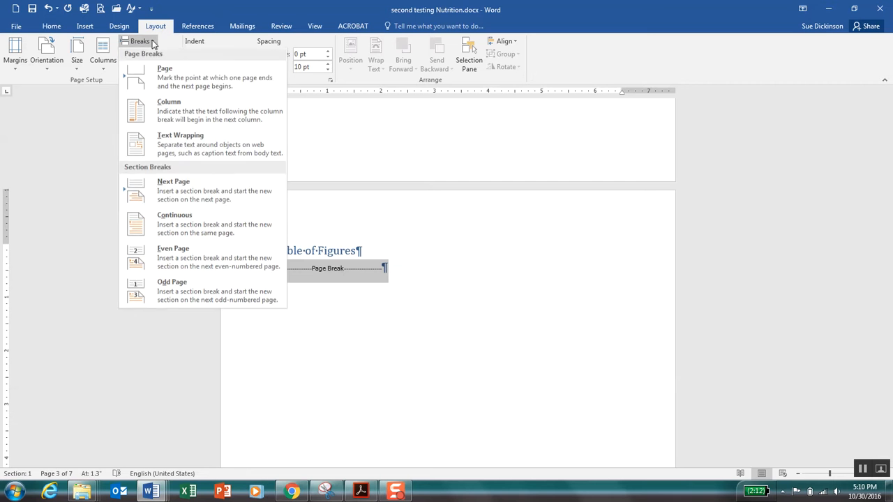
pyautogui.press('Escape')
pyautogui.click(203, 191)
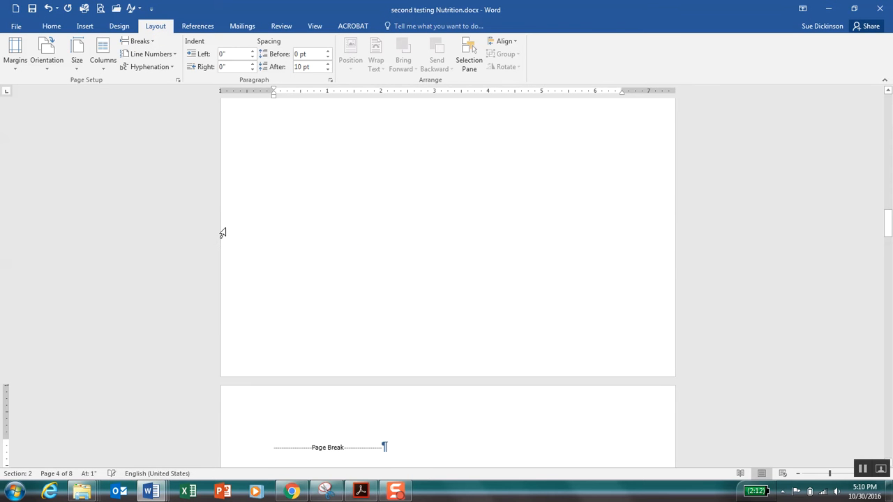
# Step: Check the section break after "Table of Figures", turning the formatting marks off and back on
pyautogui.scroll(13, 324, 256)
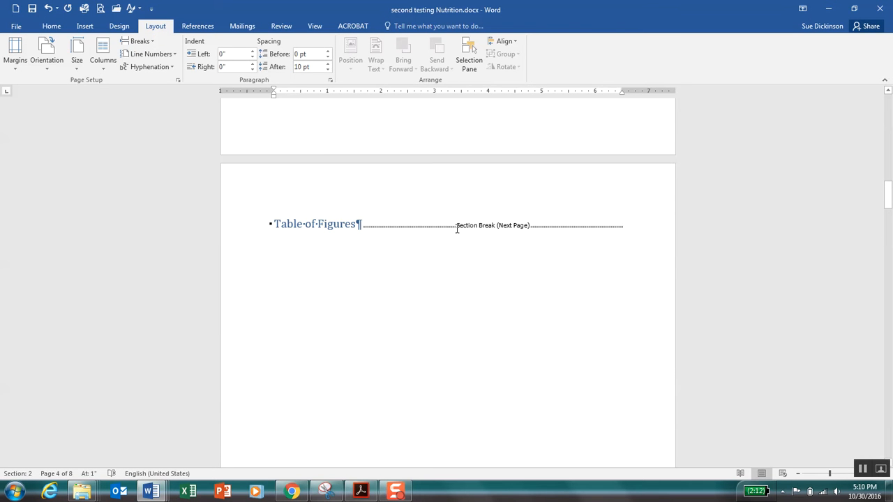
pyautogui.scroll(-5, 437, 238)
pyautogui.scroll(5, 439, 236)
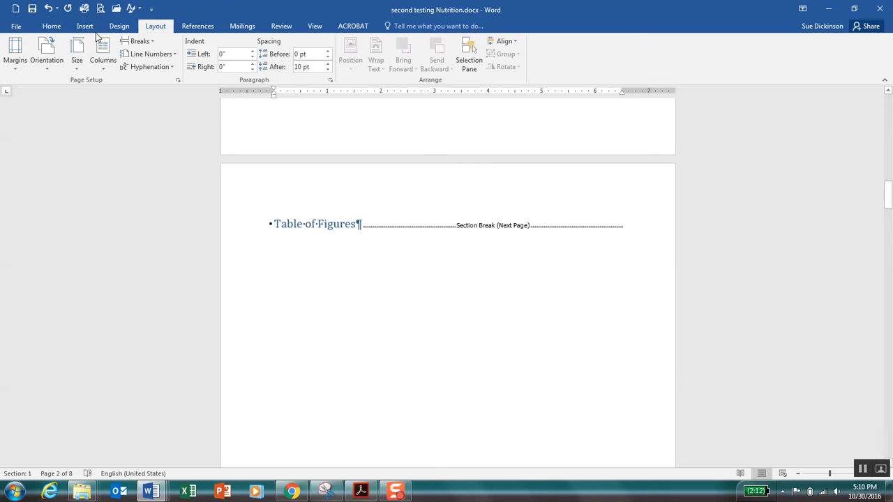
pyautogui.click(51, 26)
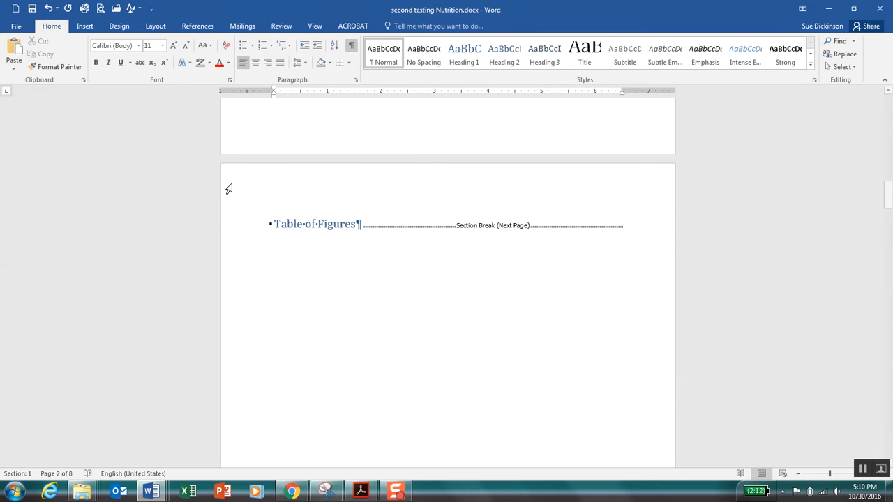
pyautogui.click(351, 47)
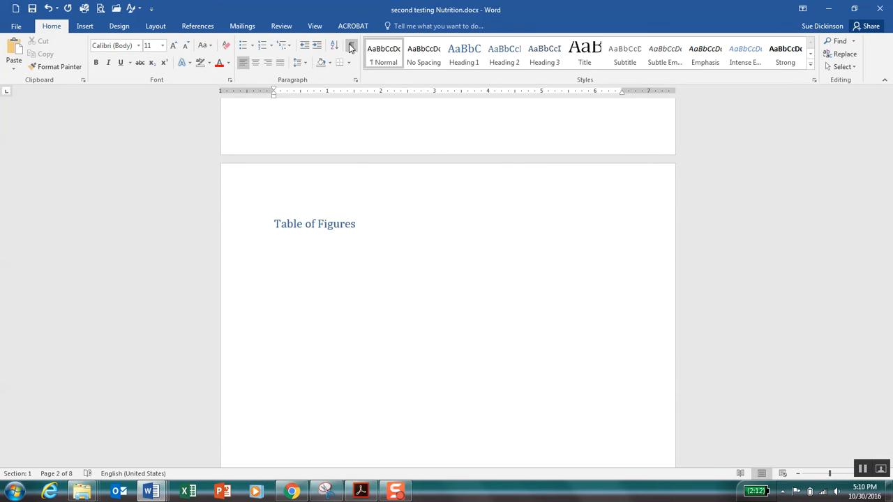
pyautogui.click(351, 46)
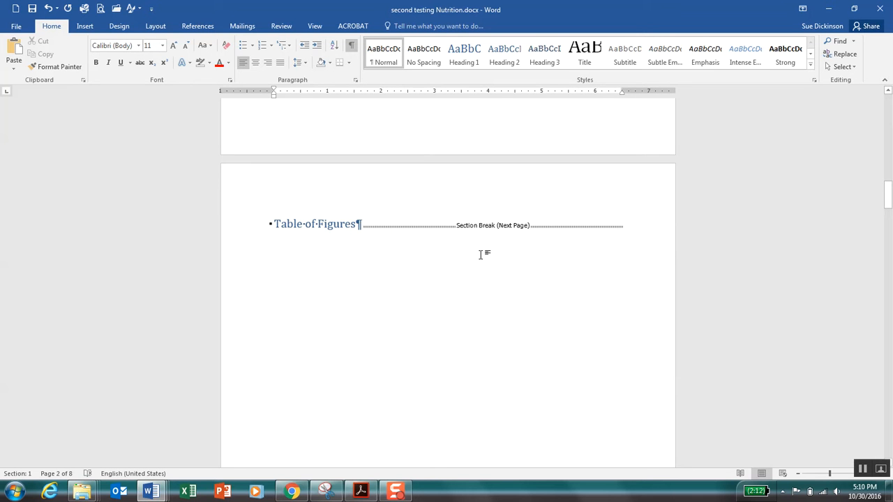
# Step: Delete the leftover page break and empty paragraph above the "Saginaw Bay Medical Center – Nutrition Guidelines" title
pyautogui.scroll(-2, 480, 254)
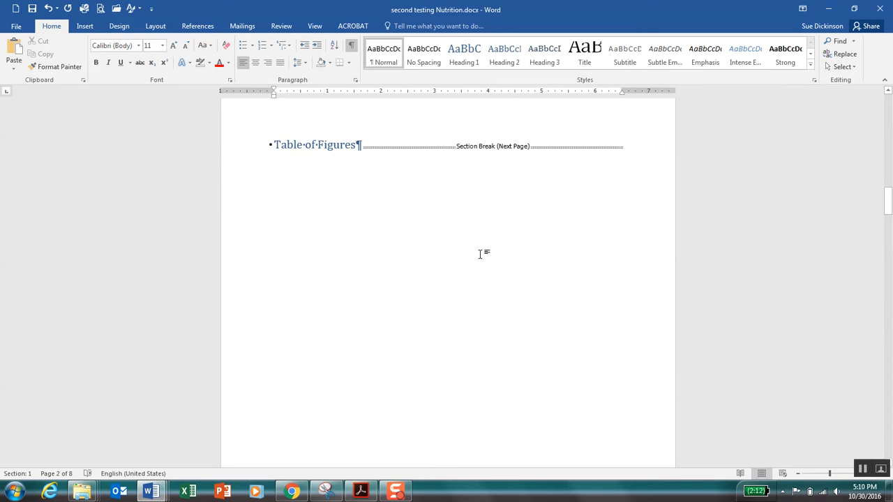
pyautogui.scroll(-9, 480, 254)
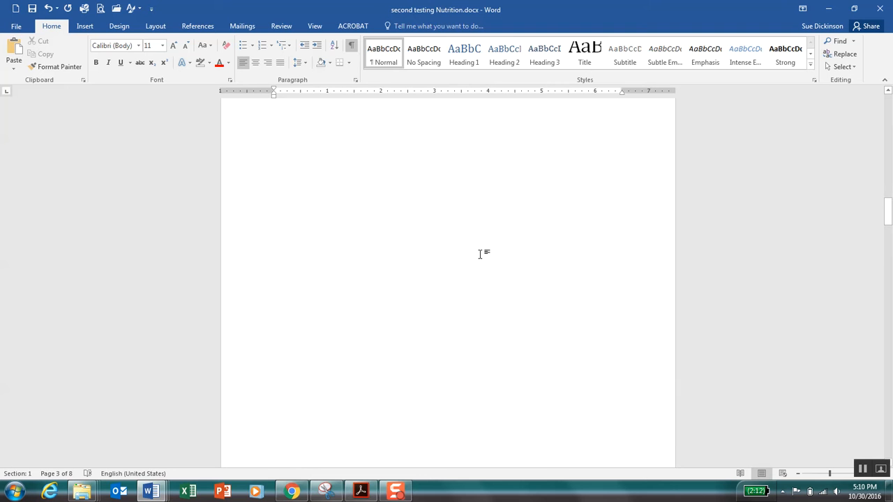
pyautogui.scroll(-2, 482, 252)
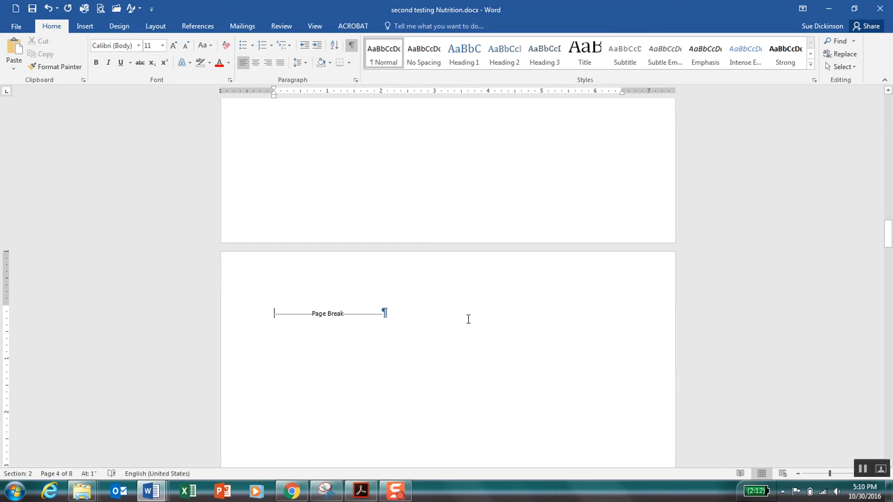
pyautogui.press('Delete')
pyautogui.press('Delete')
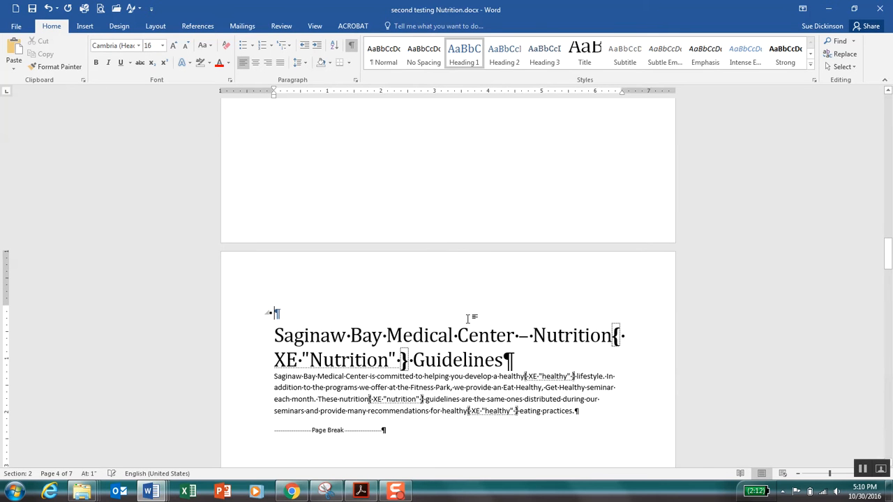
pyautogui.press('Delete')
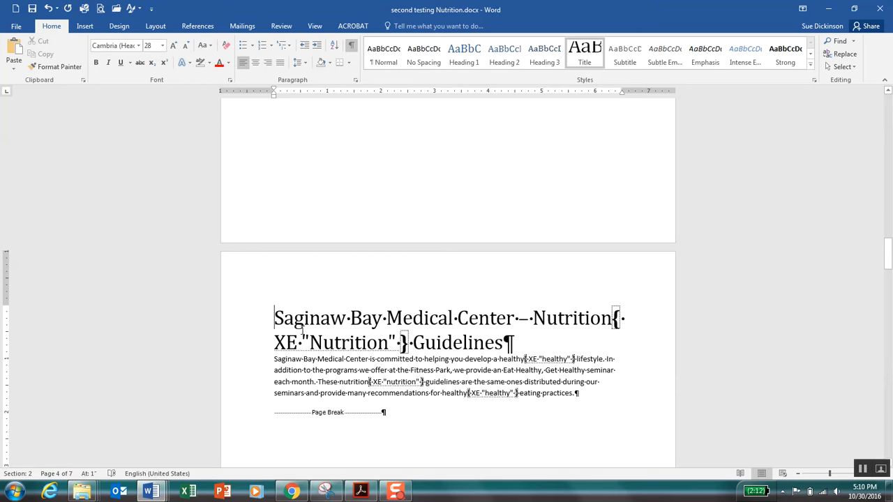
# Step: Open the Section 1 footer for editing on the "Table of Contents" page
pyautogui.scroll(10, 308, 330)
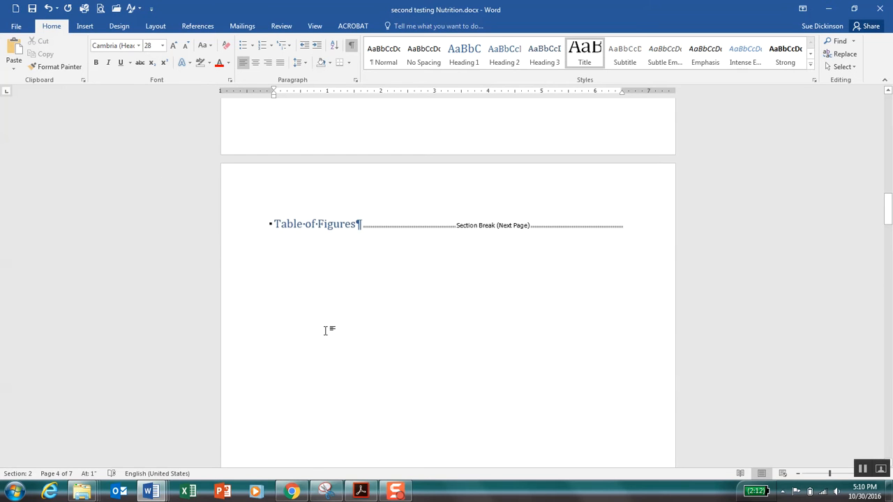
pyautogui.scroll(1, 327, 331)
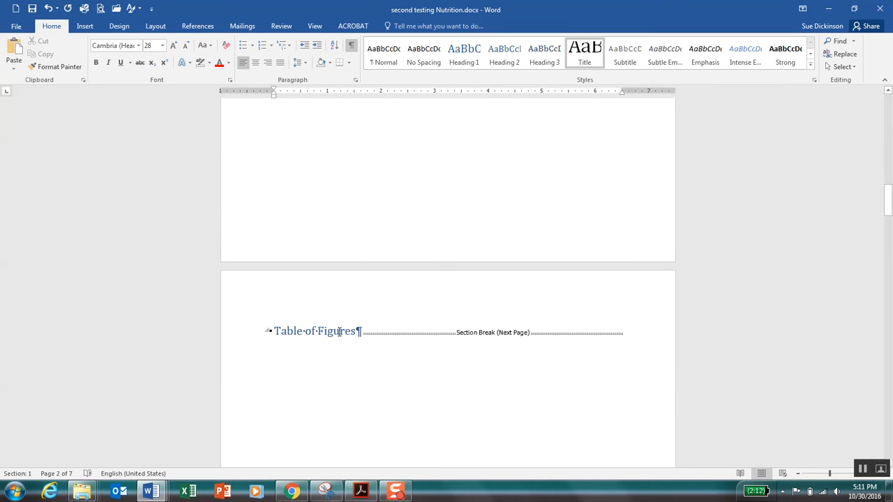
pyautogui.scroll(3, 353, 184)
pyautogui.scroll(8, 354, 185)
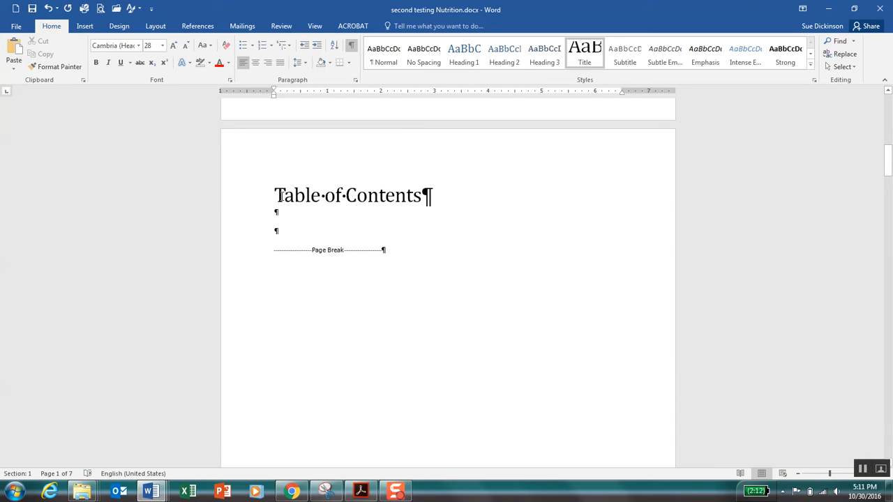
pyautogui.click(271, 196)
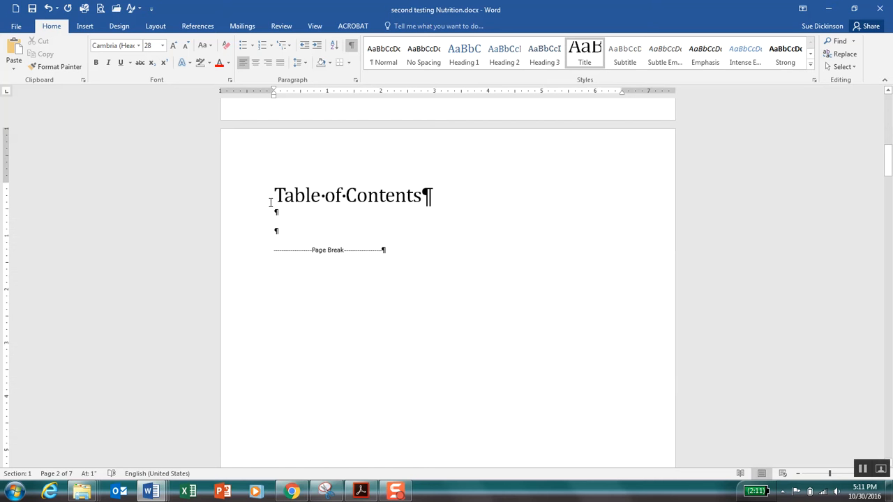
pyautogui.click(84, 25)
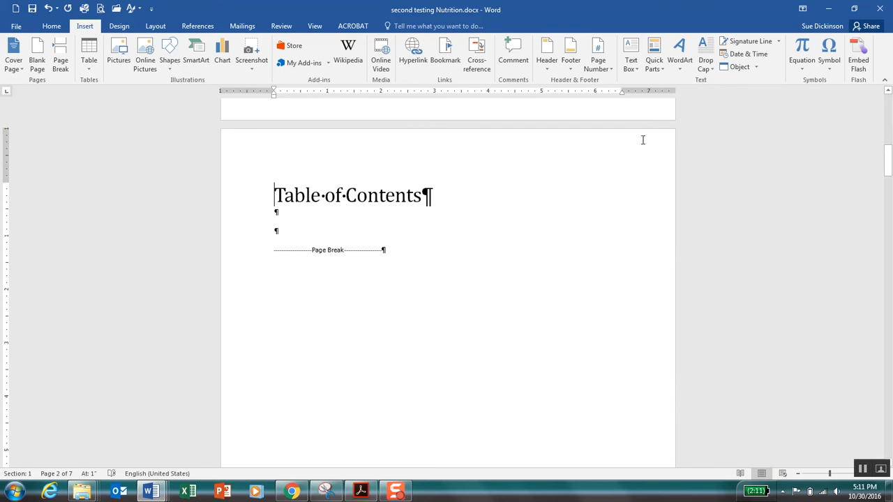
pyautogui.click(571, 68)
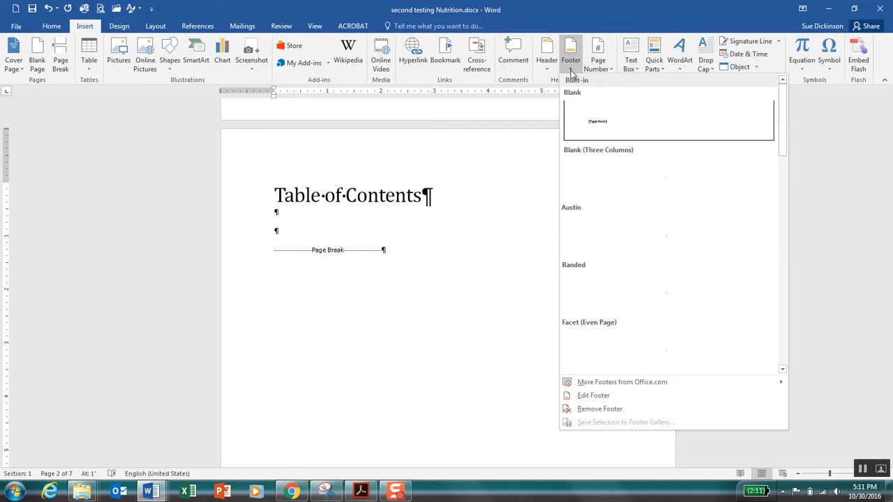
pyautogui.click(626, 402)
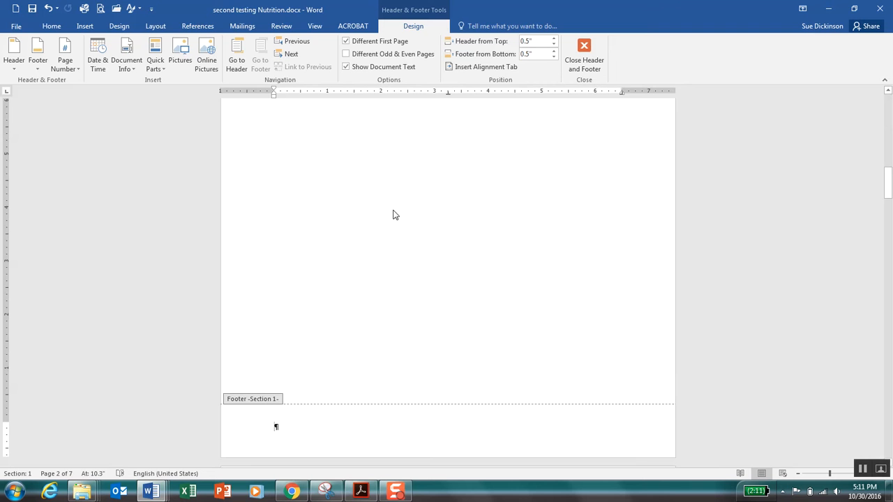
# Step: Turn off Different First Page for Section 2 and unlink its footer from the previous section
pyautogui.click(291, 55)
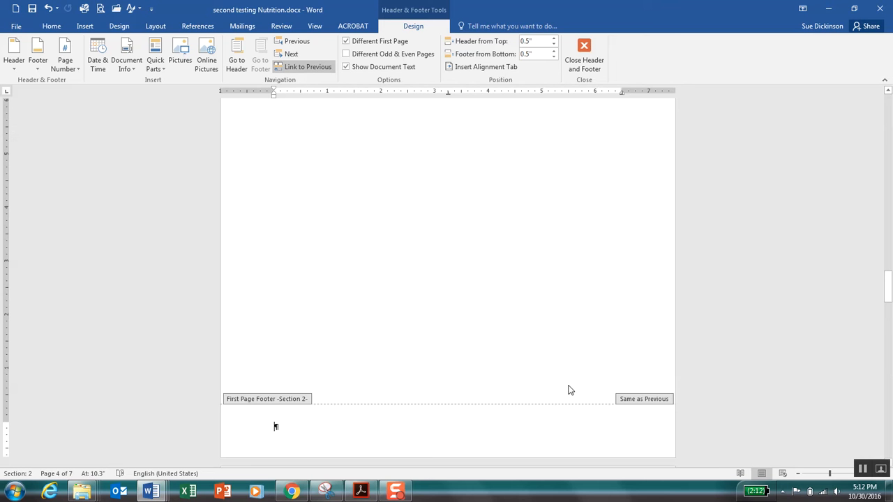
pyautogui.click(347, 43)
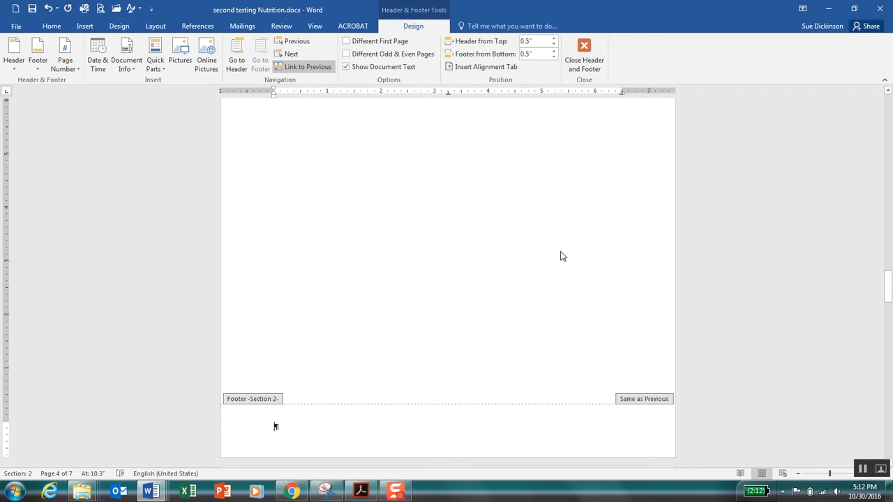
pyautogui.click(303, 70)
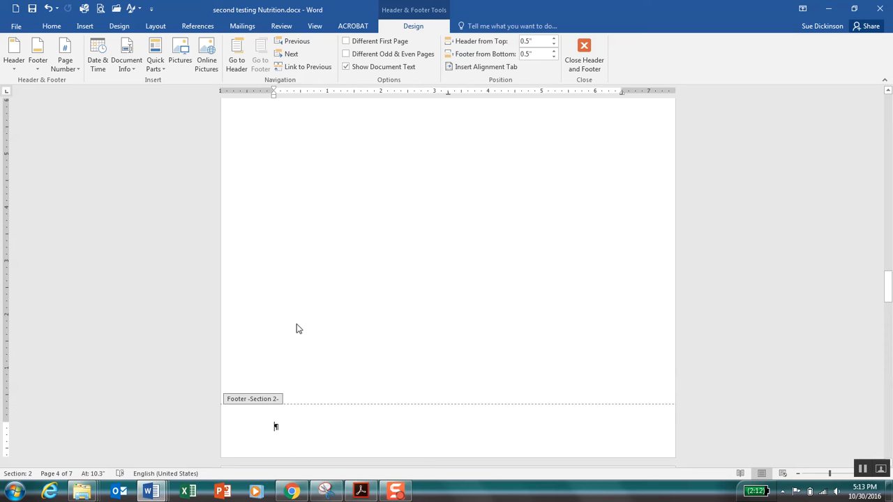
# Step: Set the Section 1 page number format to i, ii, iii, starting at i
pyautogui.click(296, 44)
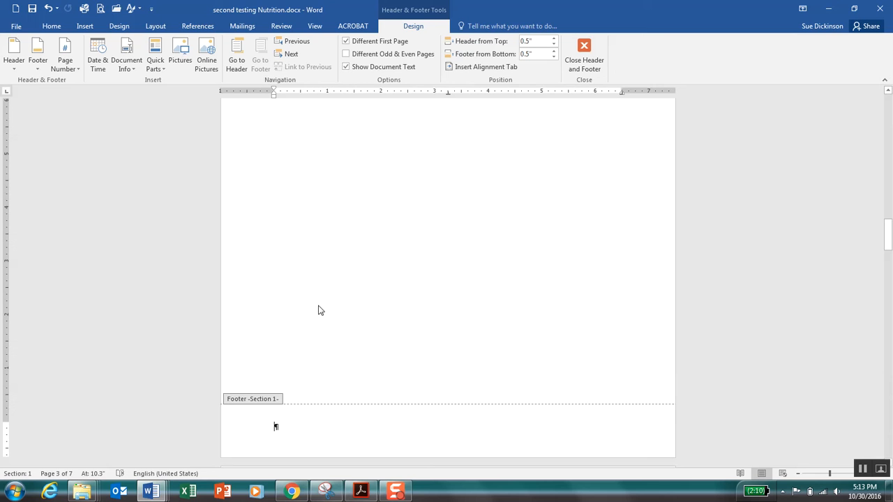
pyautogui.click(77, 72)
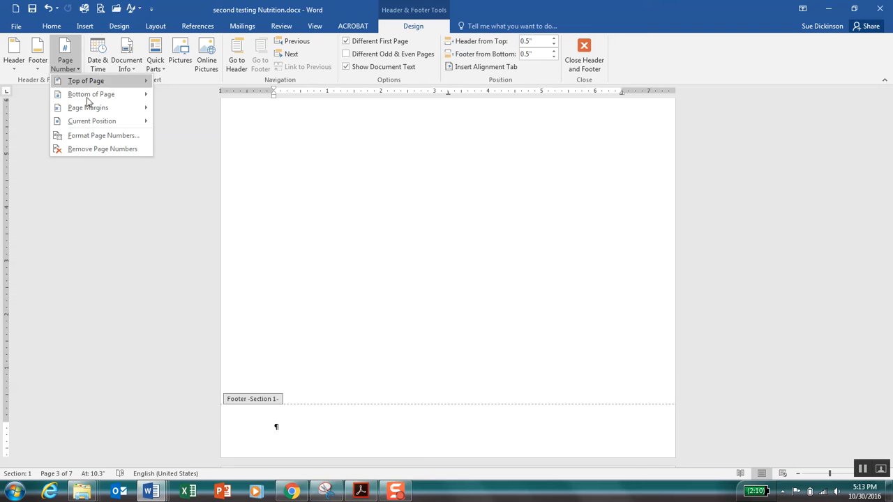
pyautogui.click(112, 137)
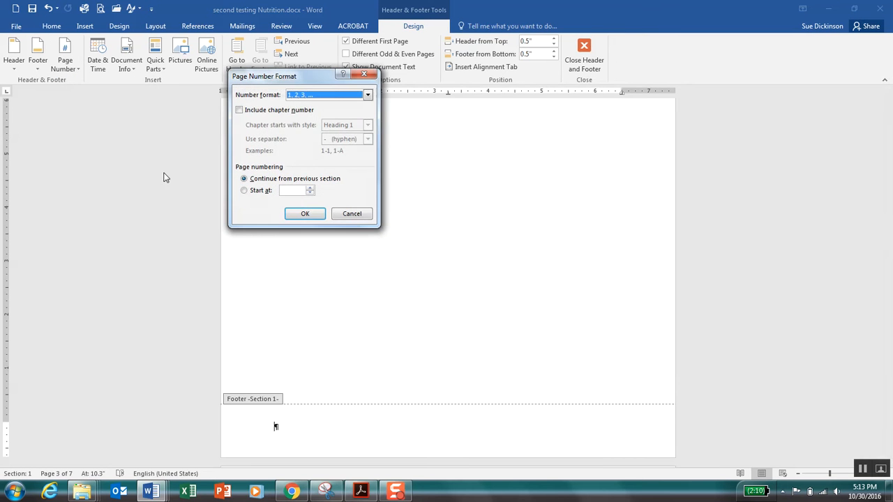
pyautogui.click(368, 95)
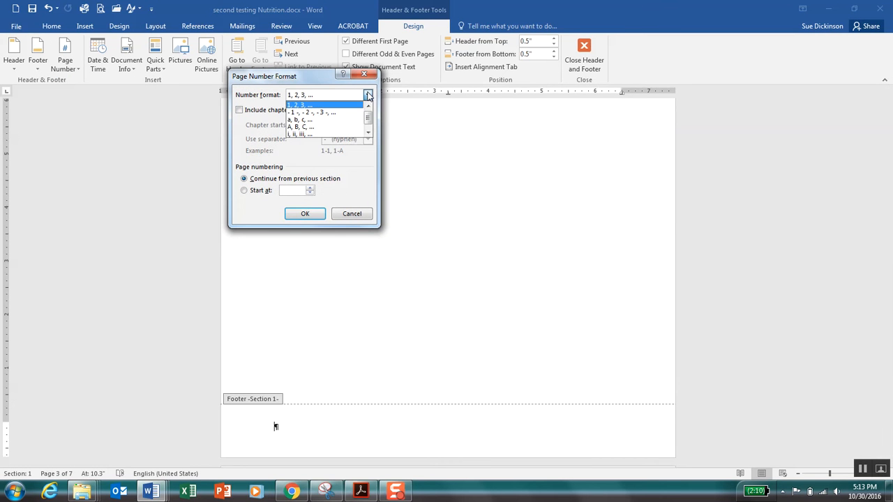
pyautogui.click(335, 135)
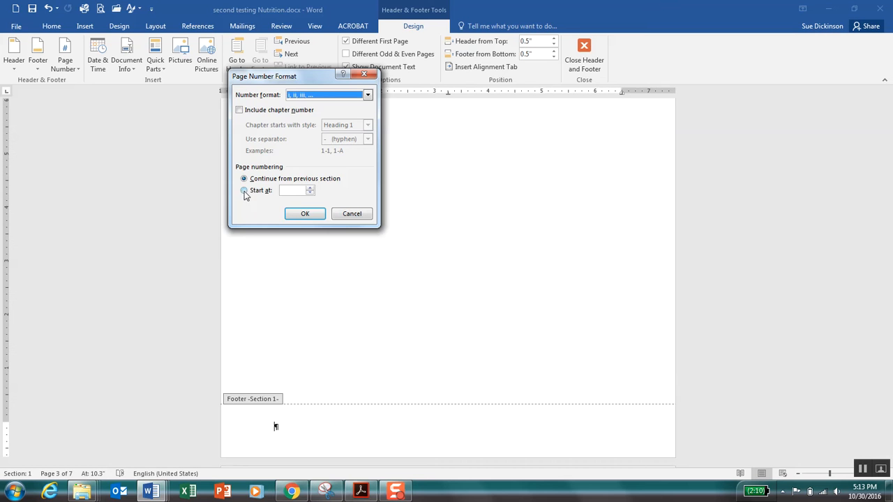
pyautogui.click(244, 190)
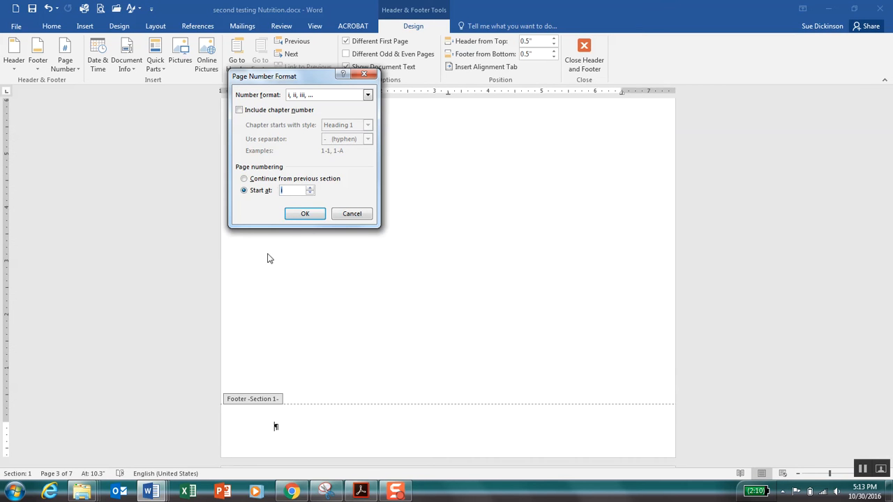
pyautogui.click(304, 214)
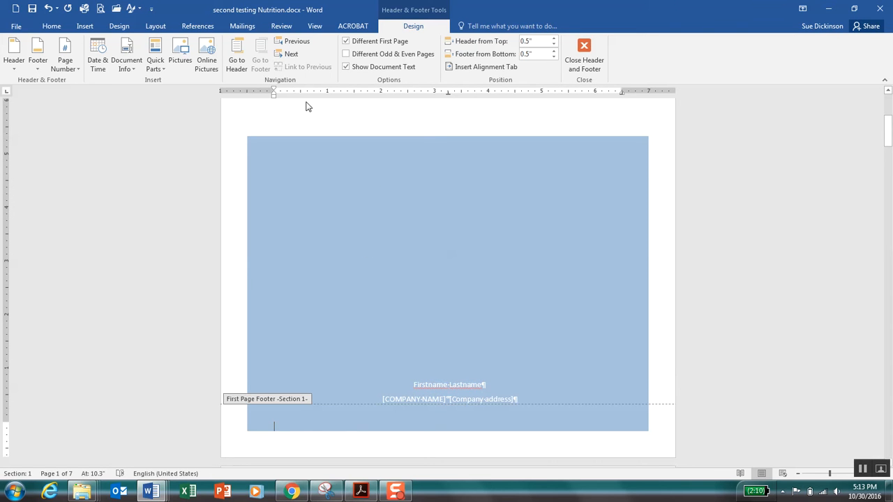
# Step: Insert a centred Plain Number 2 page number at the bottom of the page in the Section 1 footer on page 2
pyautogui.click(290, 54)
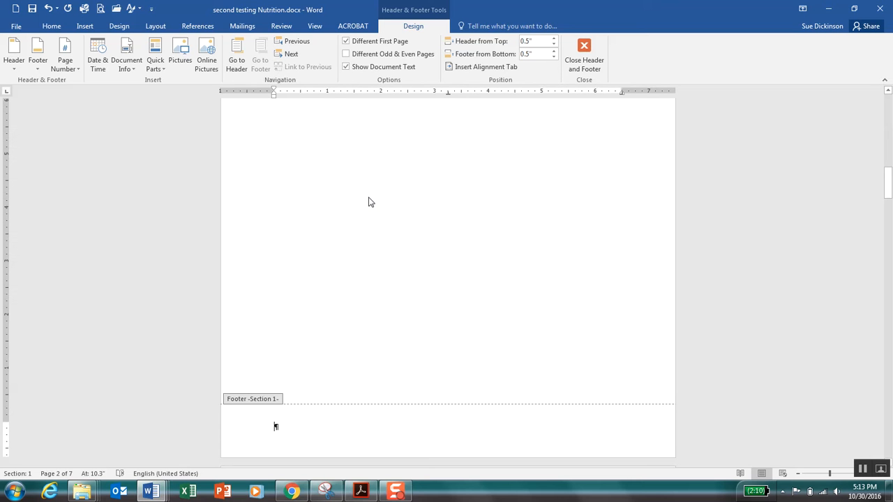
pyautogui.click(75, 71)
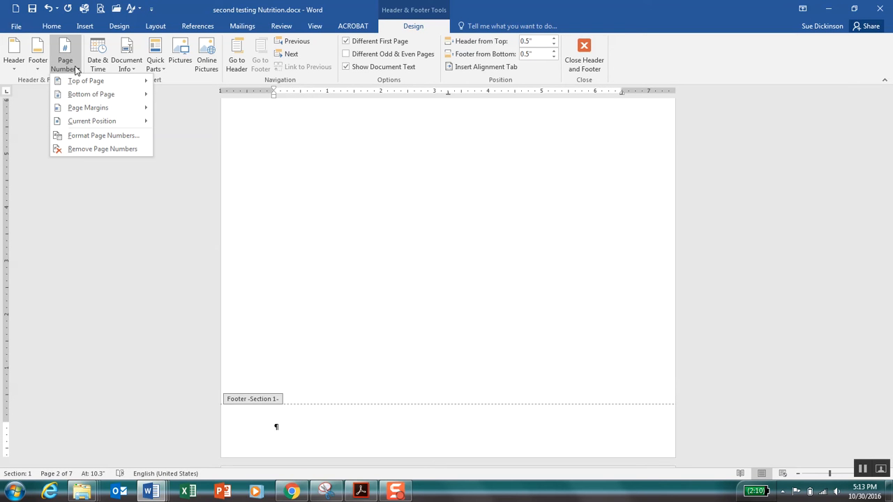
pyautogui.moveTo(95, 99)
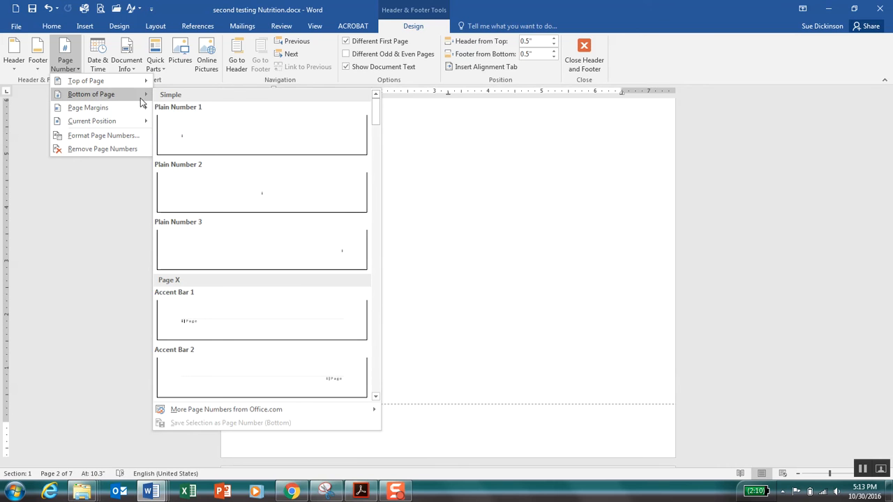
pyautogui.click(274, 193)
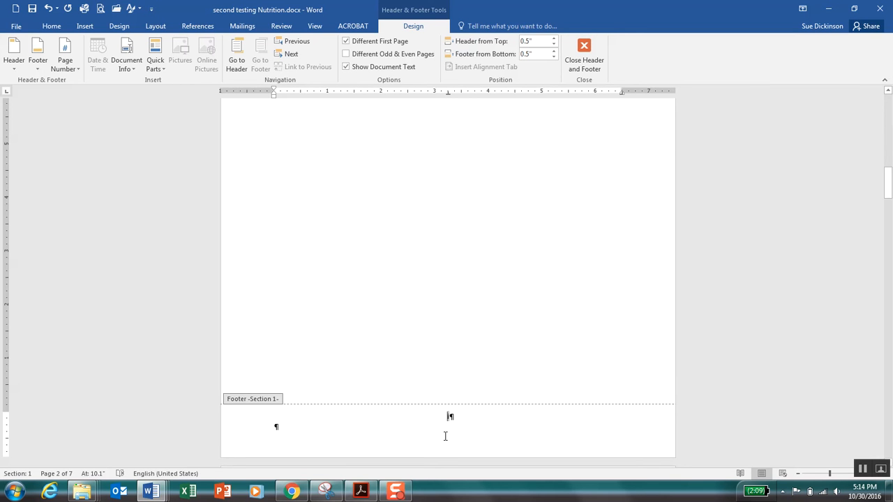
# Step: Set the Section 2 page number format to 1, 2, 3, starting at 1
pyautogui.click(290, 54)
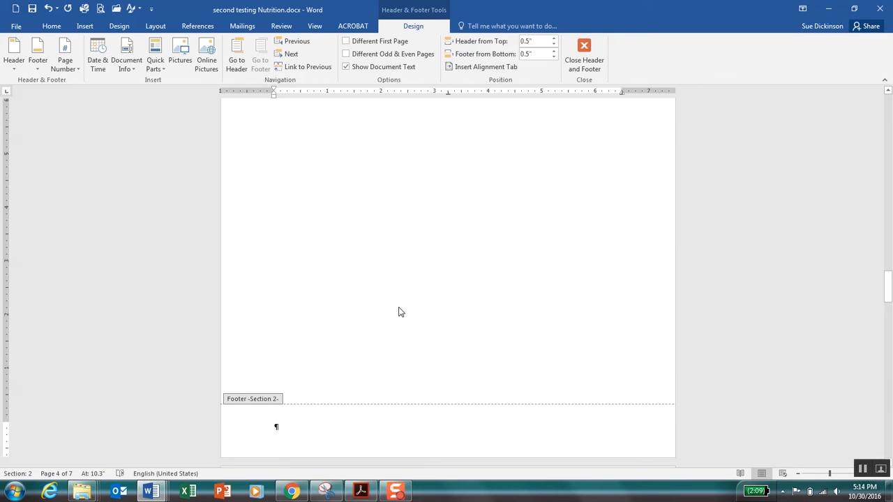
pyautogui.click(78, 69)
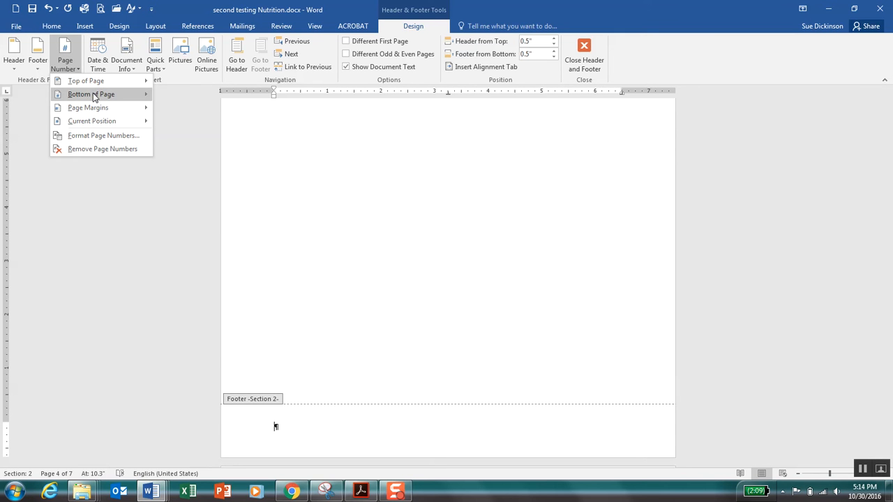
pyautogui.click(102, 136)
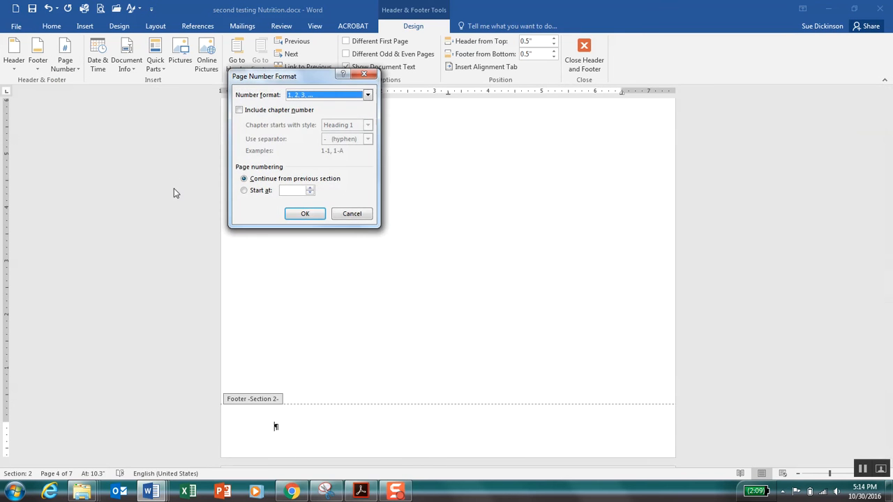
pyautogui.click(367, 95)
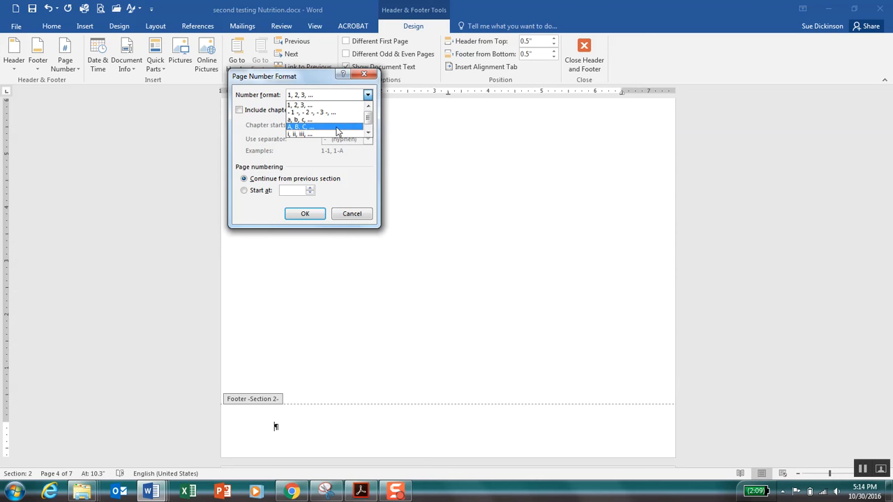
pyautogui.click(305, 96)
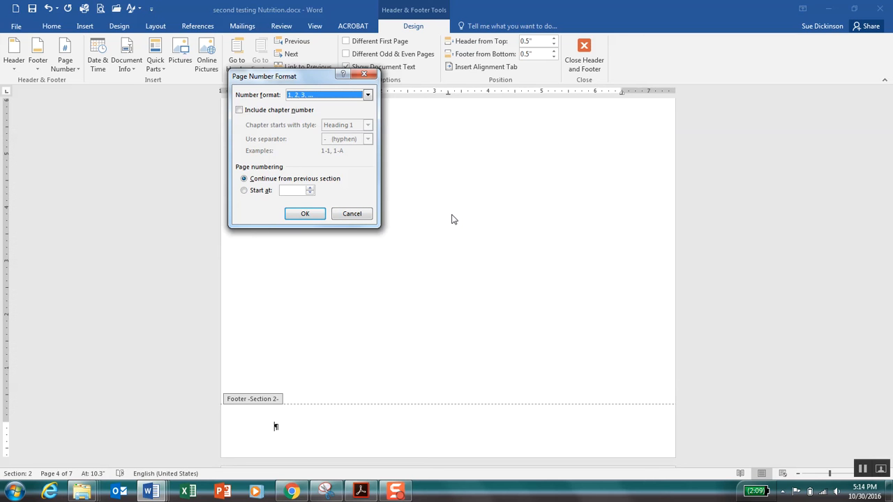
pyautogui.click(245, 190)
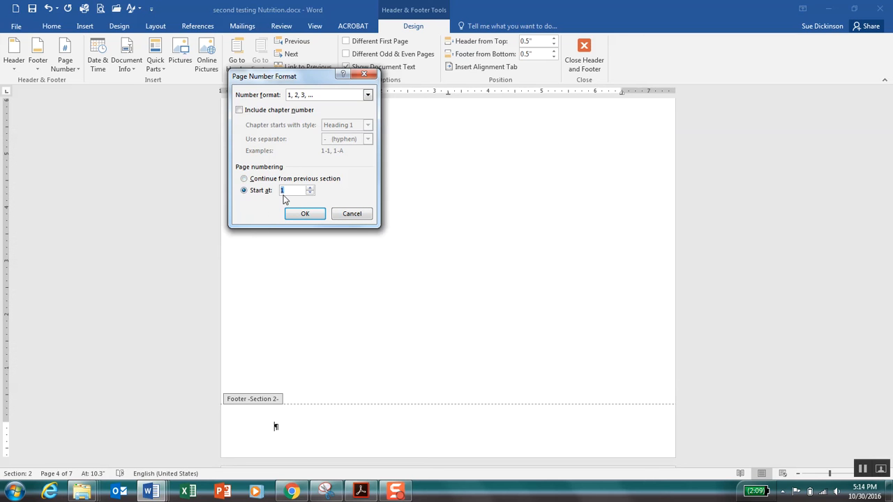
pyautogui.click(305, 214)
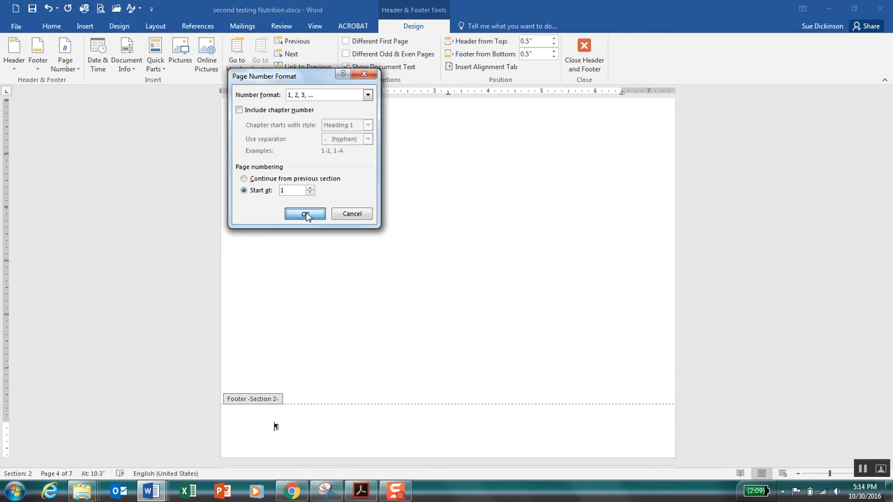
# Step: Insert a right-aligned Plain Number 3 page number at the bottom of the page in the Section 2 footer and leave footer editing
pyautogui.click(77, 70)
pyautogui.moveTo(107, 101)
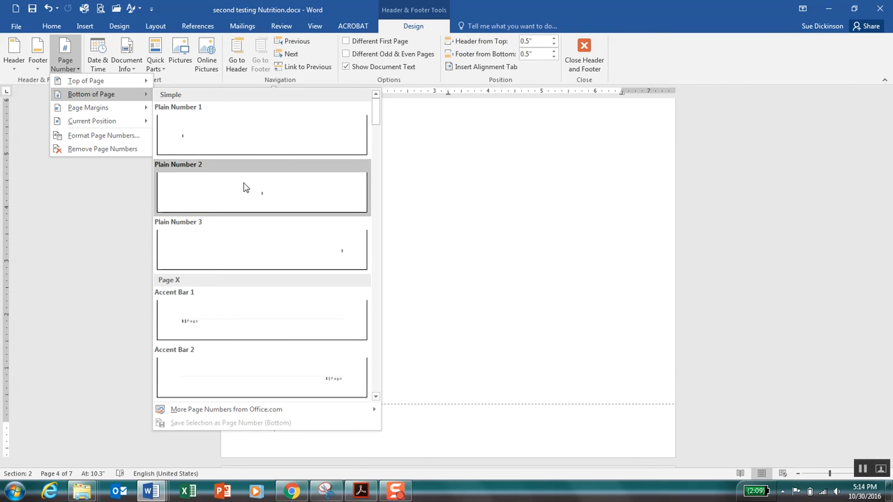
pyautogui.click(289, 246)
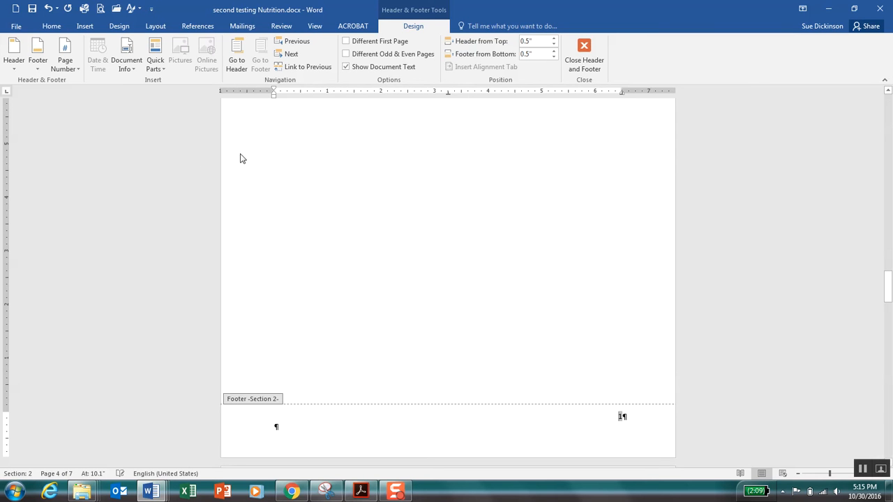
pyautogui.click(585, 49)
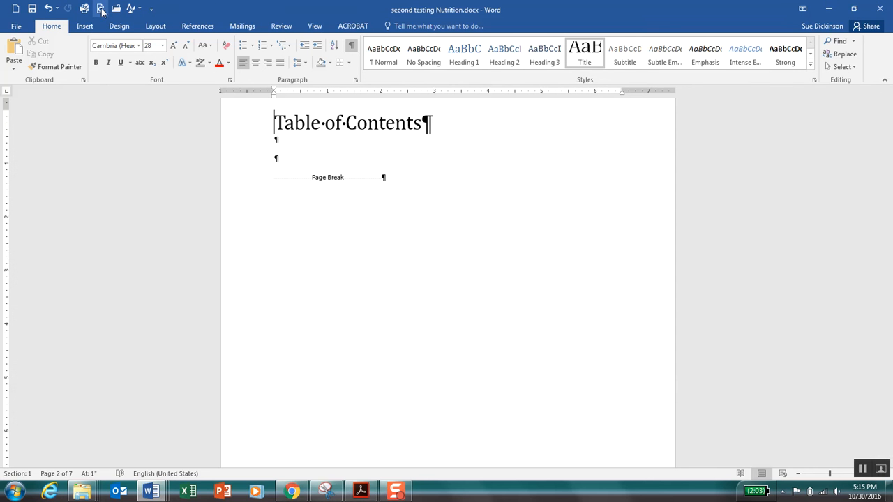
# Step: Check the footer page numbers of both sections in the print preview, paging through the document, and return to editing
pyautogui.hotkey('ctrl', 'p')
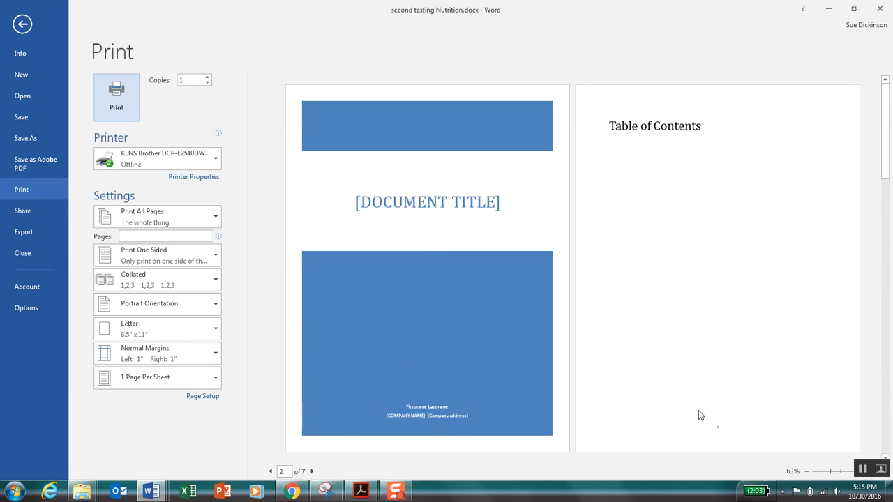
pyautogui.click(312, 472)
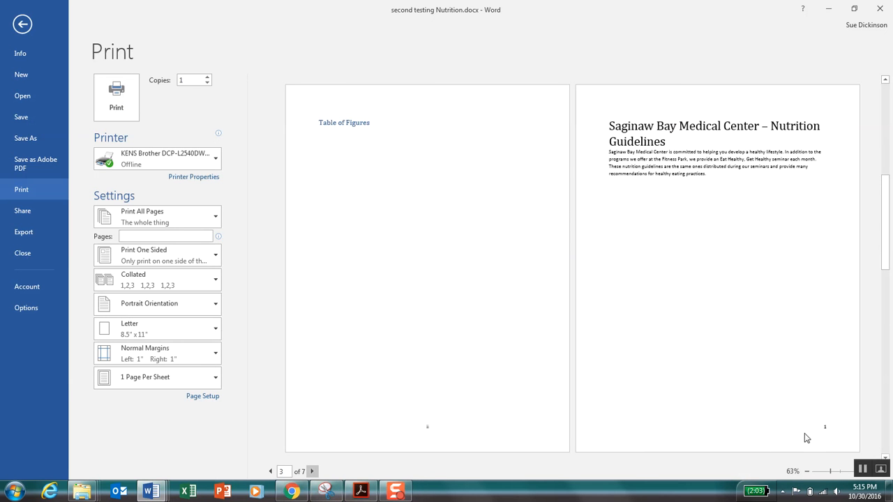
pyautogui.click(313, 472)
pyautogui.click(312, 472)
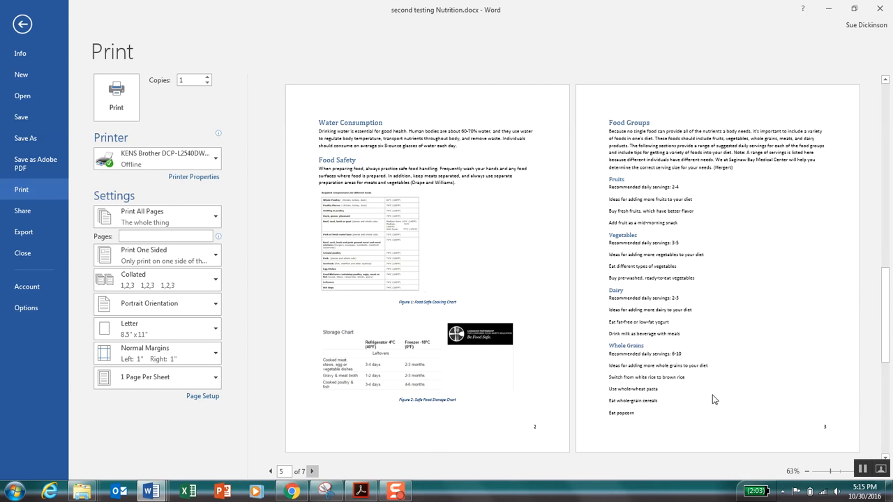
pyautogui.click(313, 471)
pyautogui.click(23, 25)
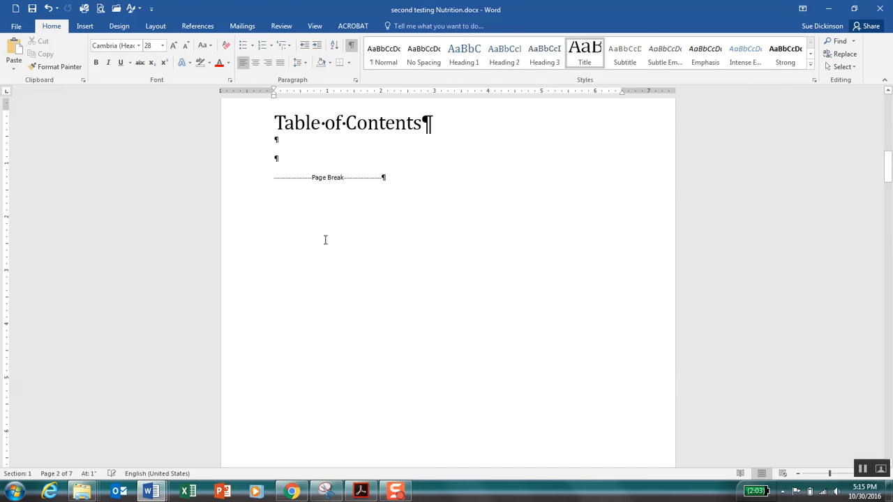
# Step: Add a new blank page at the end of the document with a page break after the Meats section
pyautogui.scroll(-1, 324, 239)
pyautogui.hotkey('ctrl', 'End')
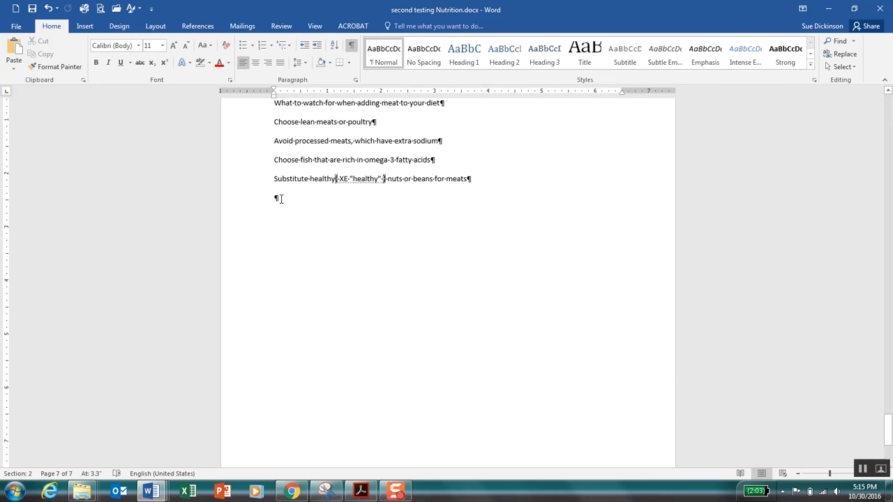
pyautogui.hotkey('ctrl', 'Return')
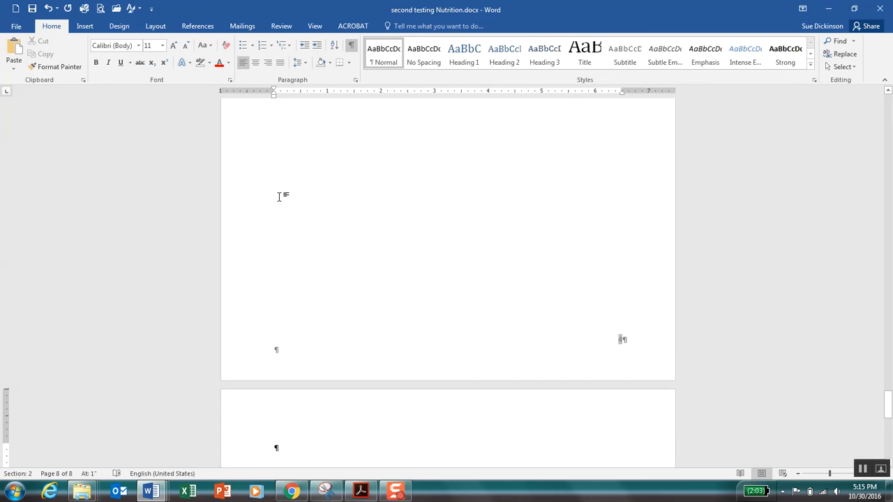
pyautogui.scroll(3, 278, 197)
pyautogui.scroll(-5, 283, 197)
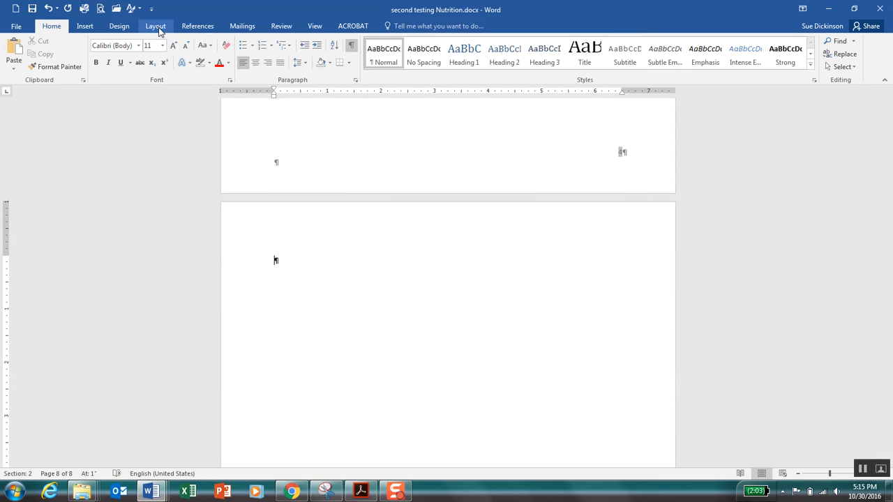
# Step: Insert a two-column indented index in the Fancy format on the new last page
pyautogui.click(197, 28)
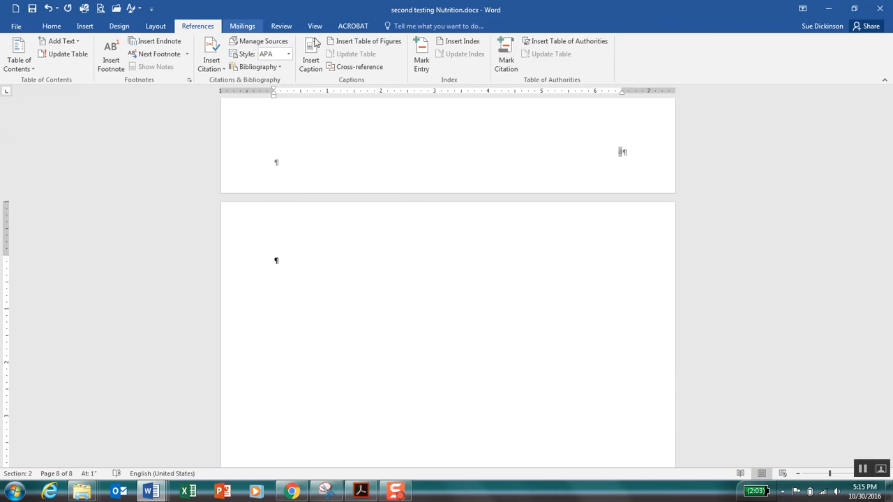
pyautogui.click(461, 41)
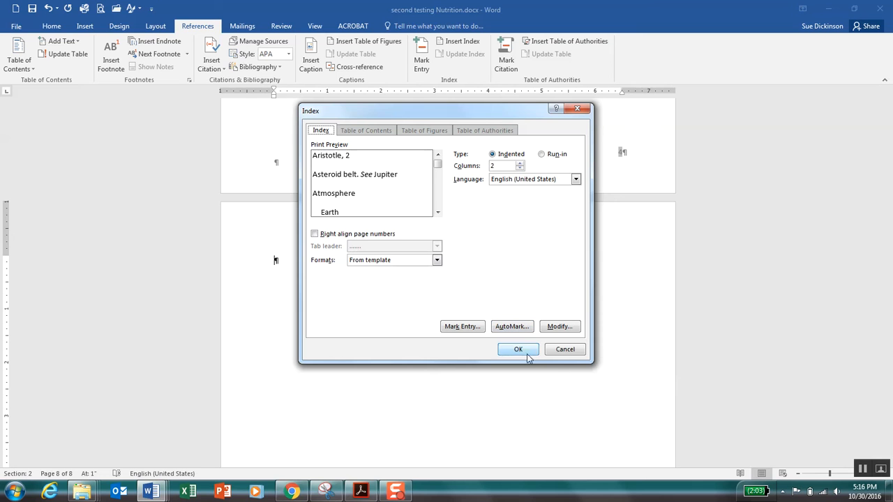
pyautogui.click(316, 234)
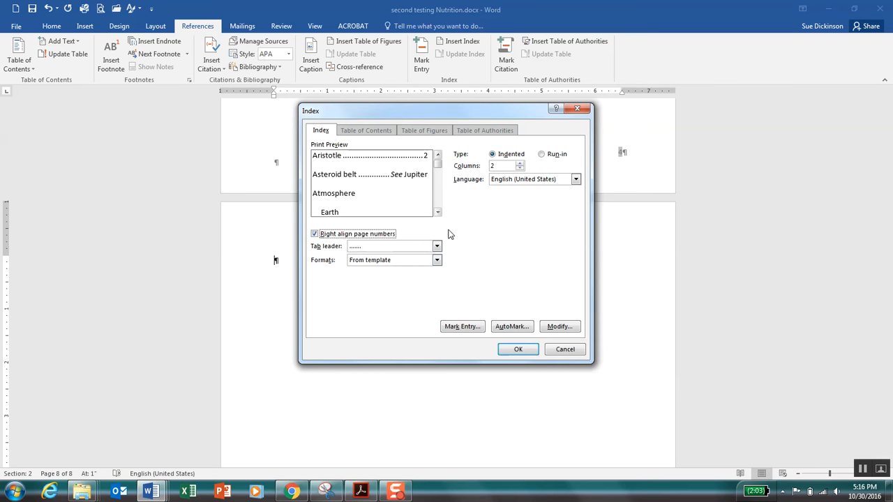
pyautogui.click(435, 260)
pyautogui.click(403, 285)
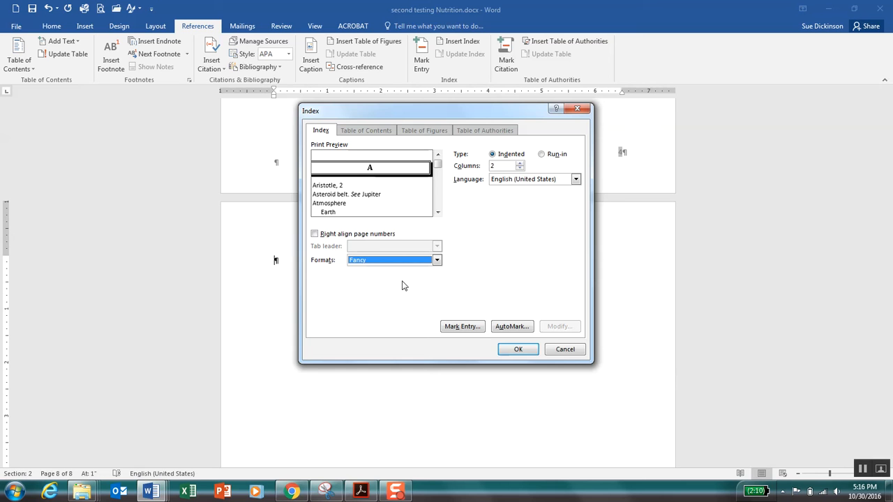
pyautogui.click(516, 349)
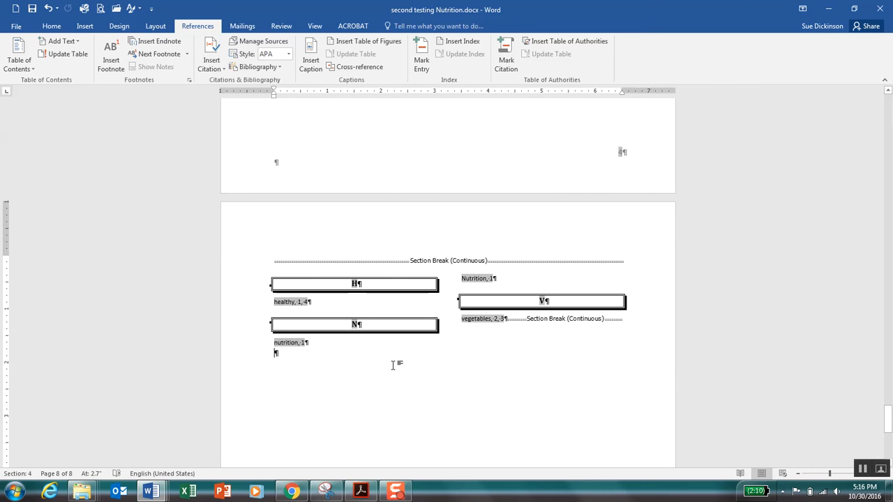
# Step: Insert another page break just before the existing one below the Meats text, adding a page ahead of the index
pyautogui.scroll(-10, 402, 353)
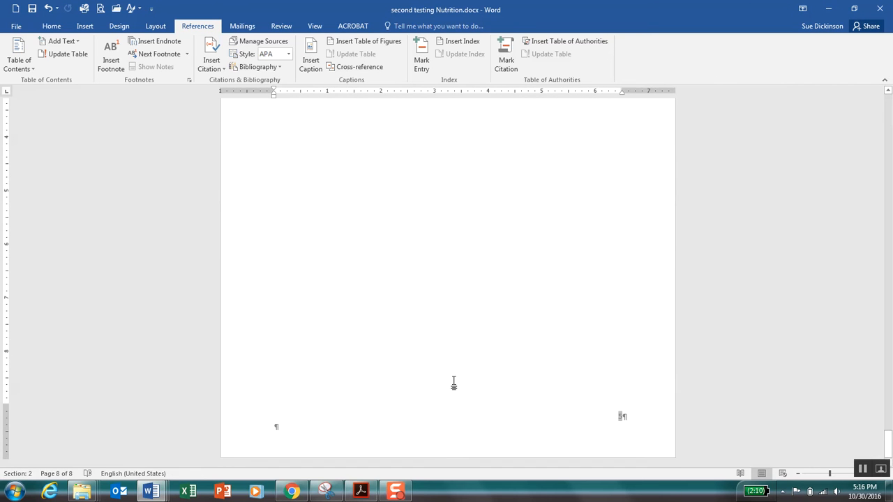
pyautogui.scroll(5, 453, 414)
pyautogui.scroll(20, 448, 409)
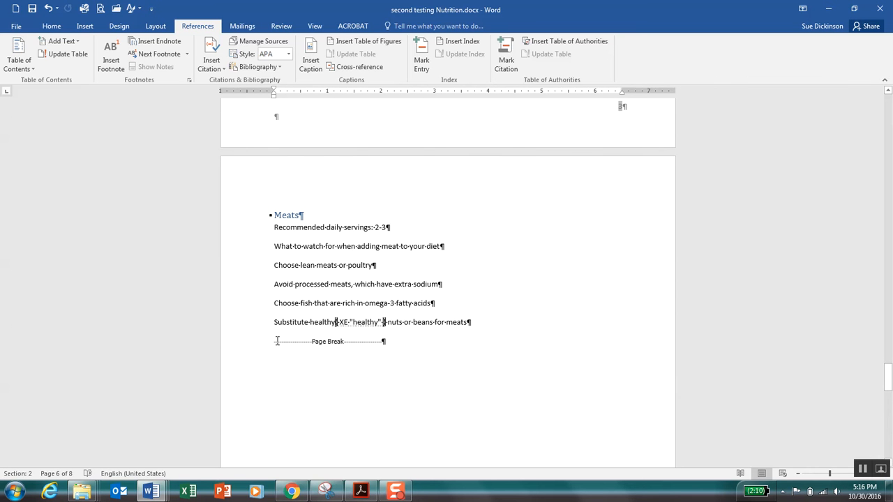
pyautogui.click(277, 341)
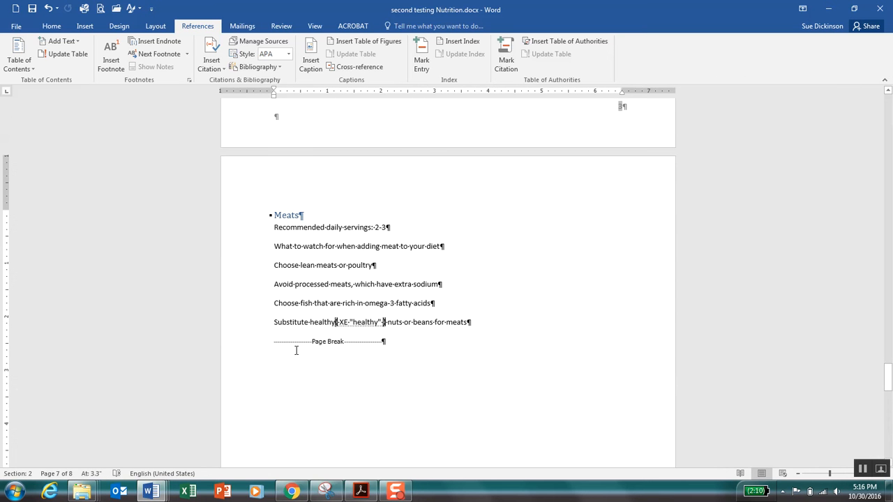
pyautogui.hotkey('ctrl', 'Return')
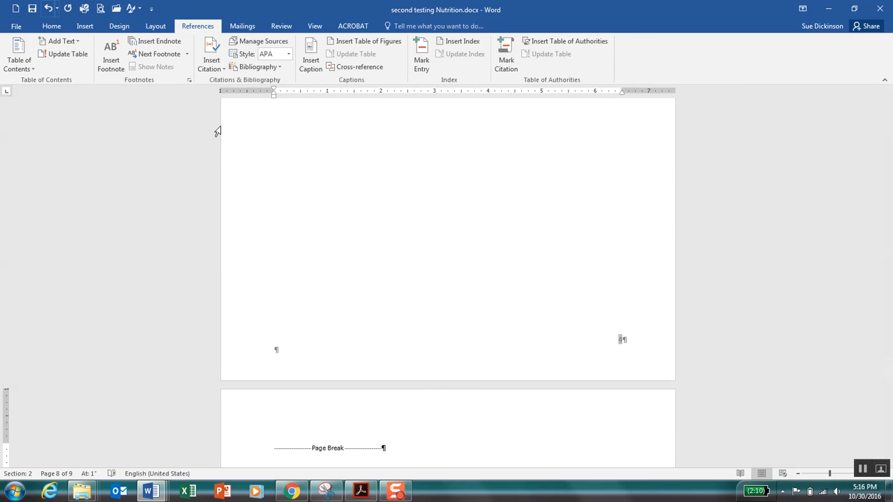
# Step: Insert the built-in Works Cited bibliography on the new page before the index and look over the pages that follow
pyautogui.scroll(-3, 273, 215)
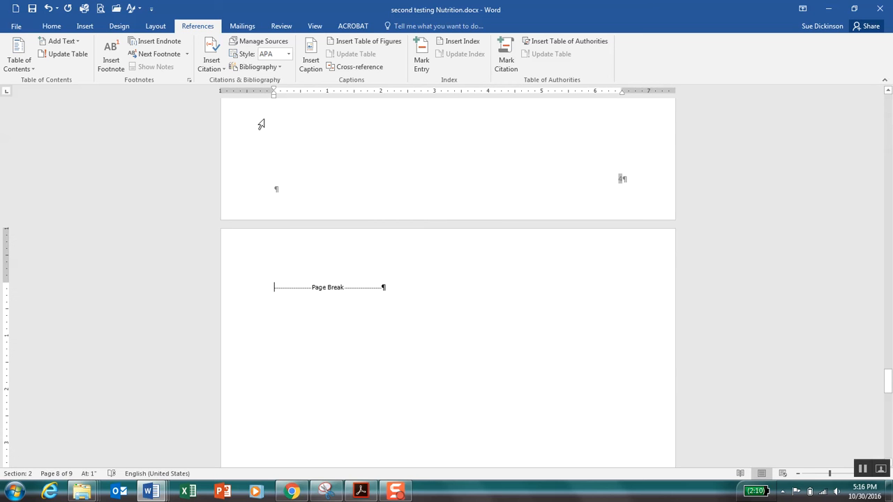
pyautogui.click(258, 67)
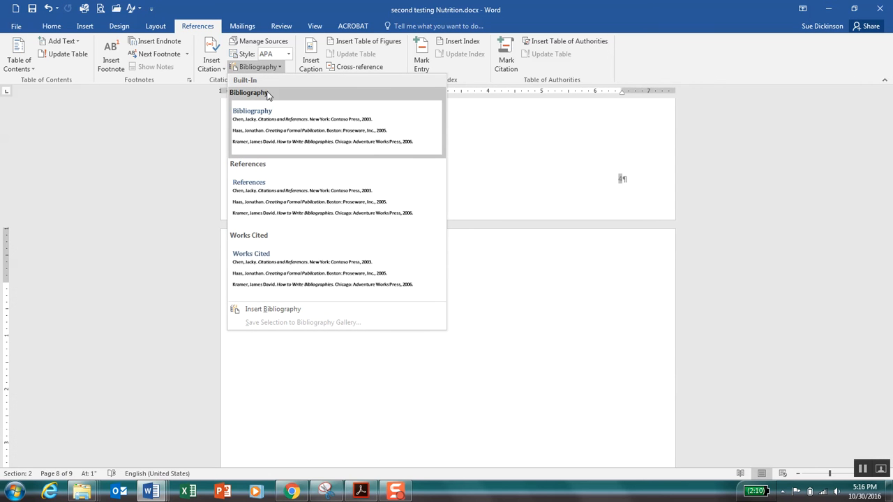
pyautogui.click(313, 264)
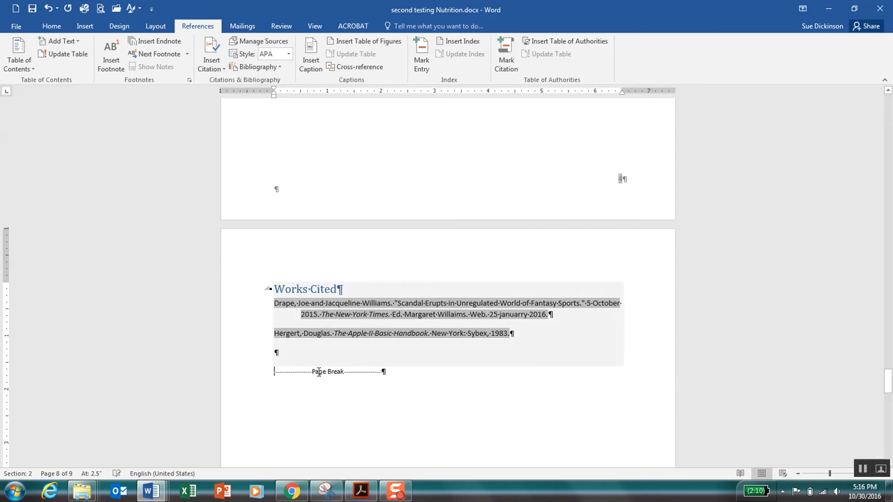
pyautogui.scroll(-11, 313, 396)
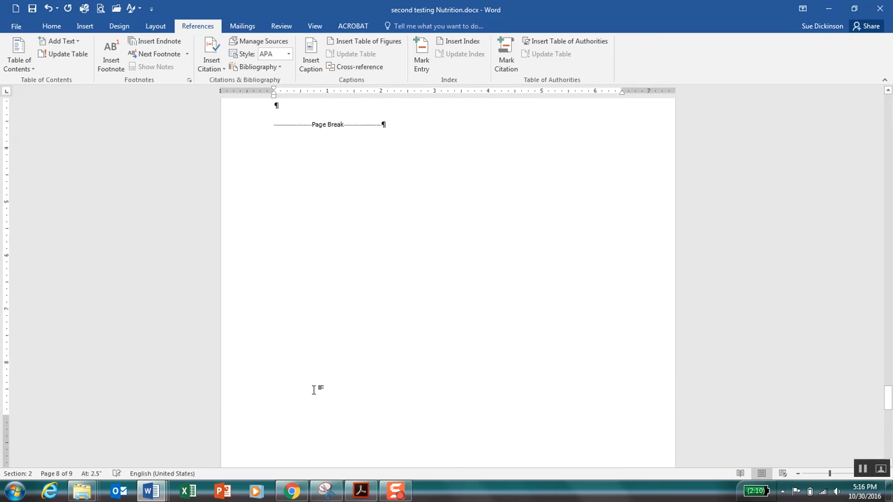
pyautogui.scroll(-10, 563, 336)
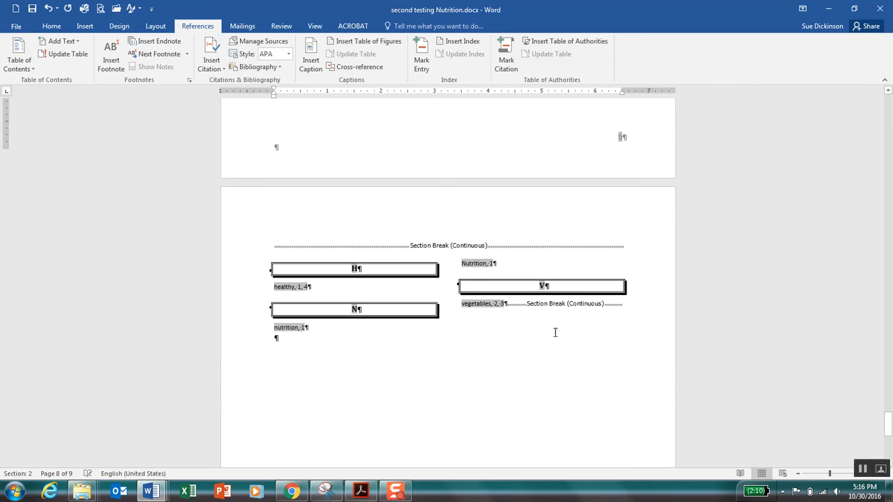
pyautogui.scroll(3, 553, 334)
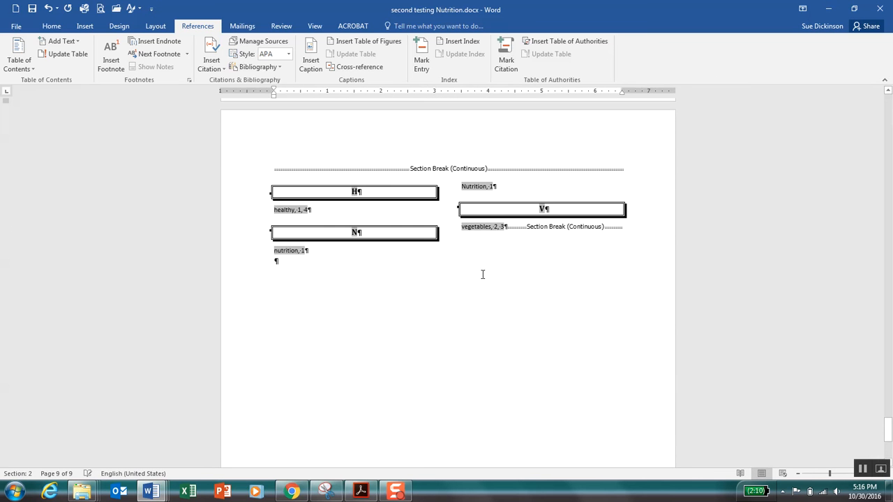